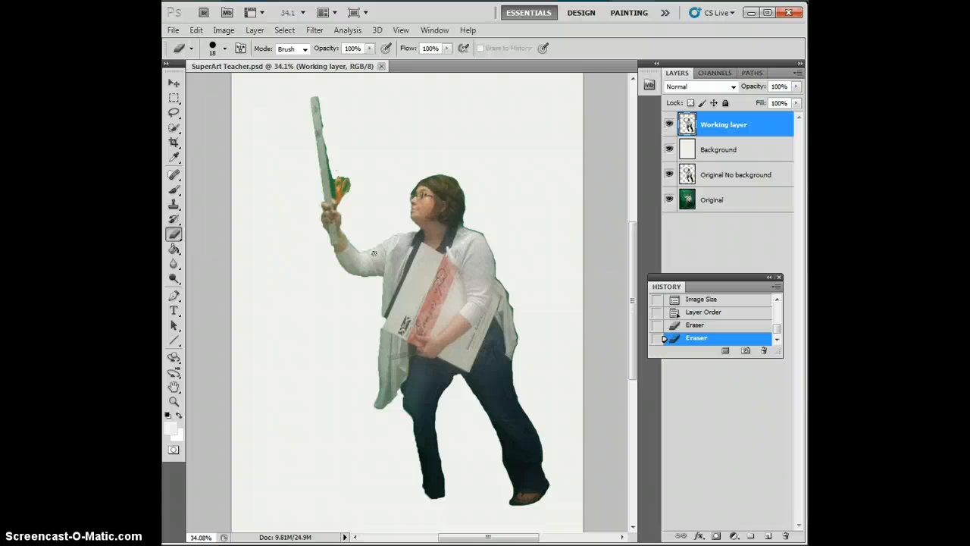
Step: Add a layer named Skin above the working layer and set the foreground color to #f4dab6
click(767, 536)
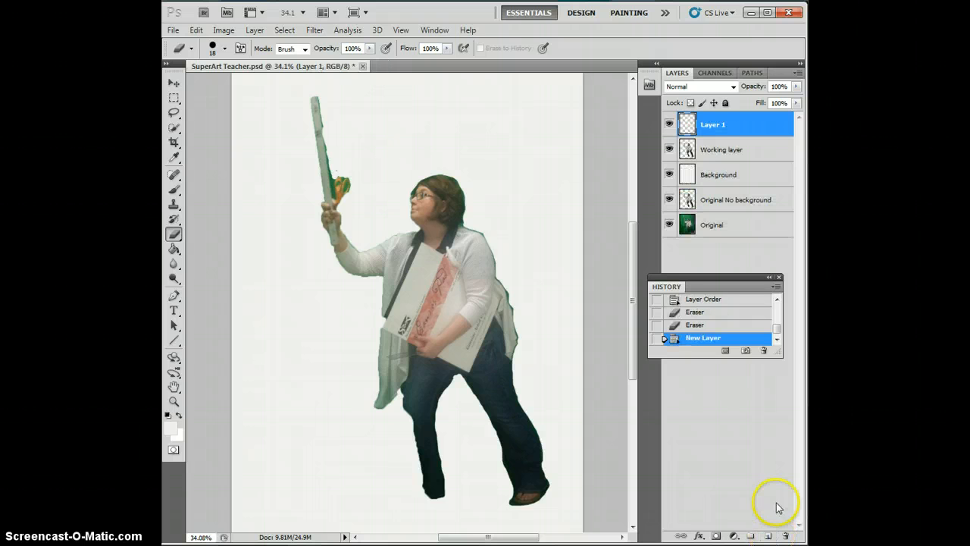
double_click(713, 124)
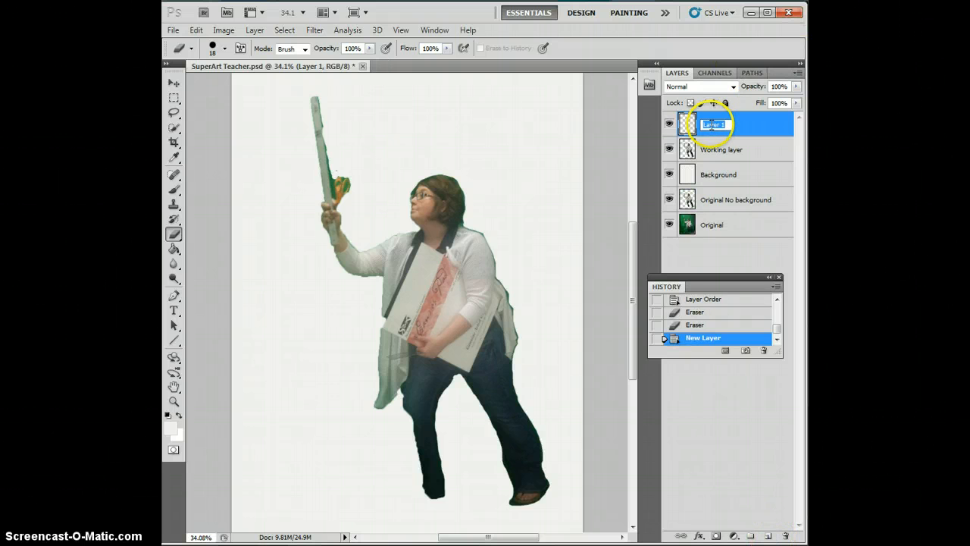
text(Skin)
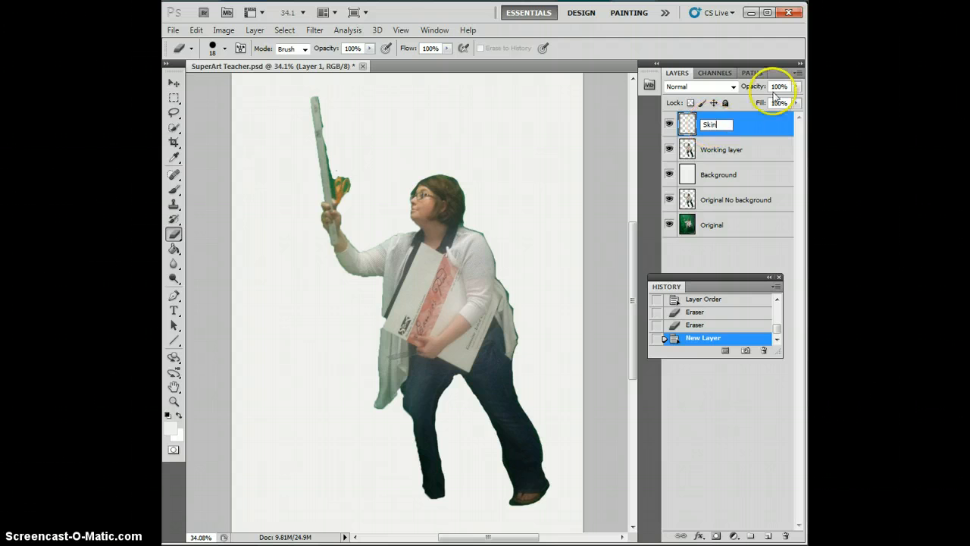
click(748, 125)
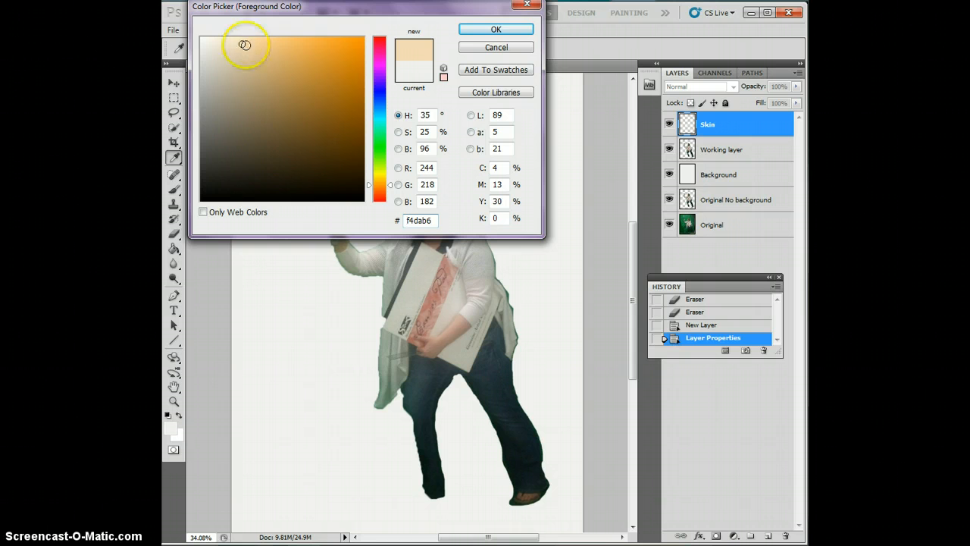
click(494, 28)
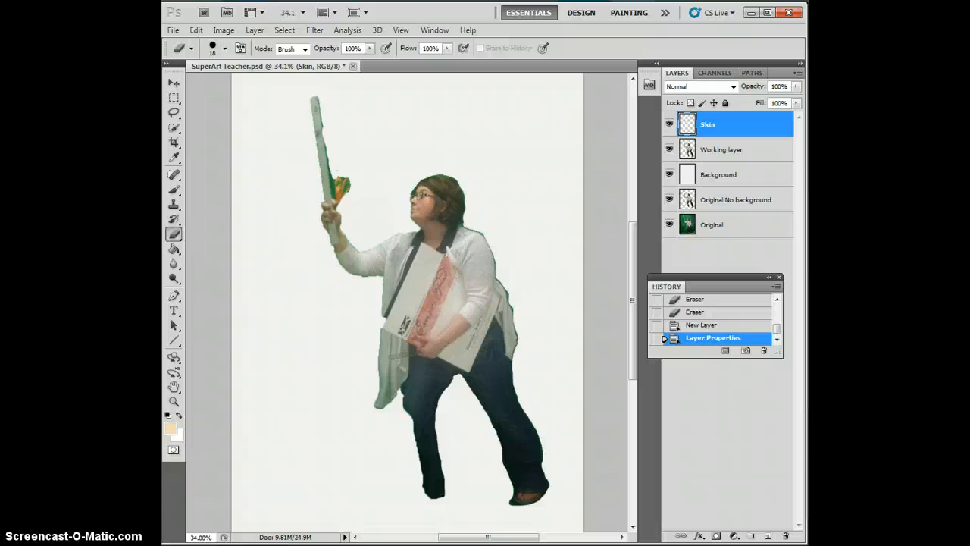
Step: Start a Pen tool path at the fingertip of the raised hand and trace the fingers and inner wrist down to the sleeve cuff
click(174, 296)
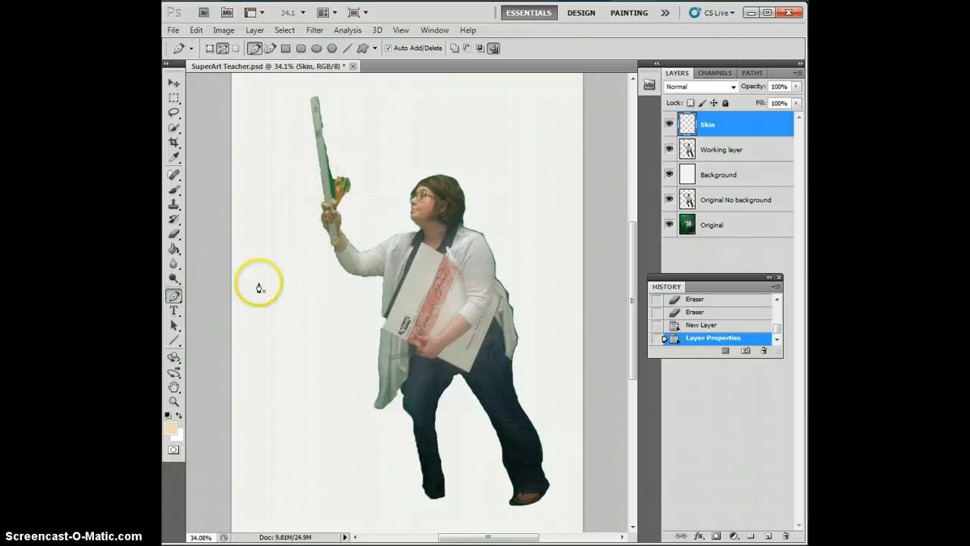
click(175, 296)
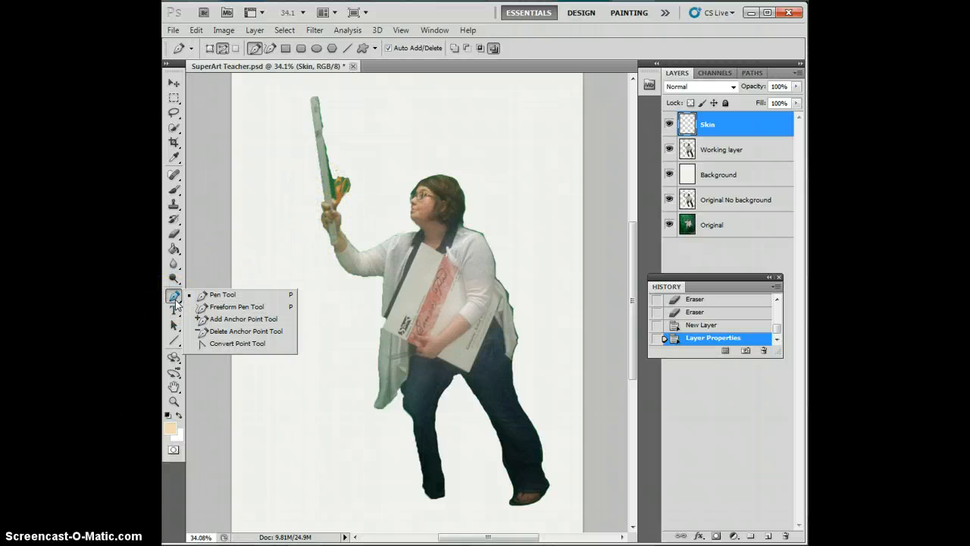
click(213, 293)
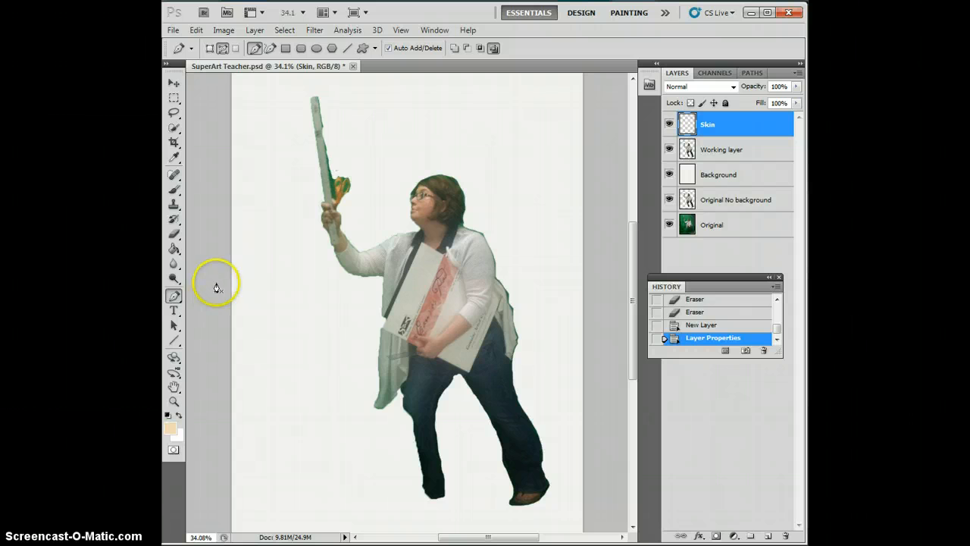
ctrl+click(343, 200)
ctrl+click(342, 200)
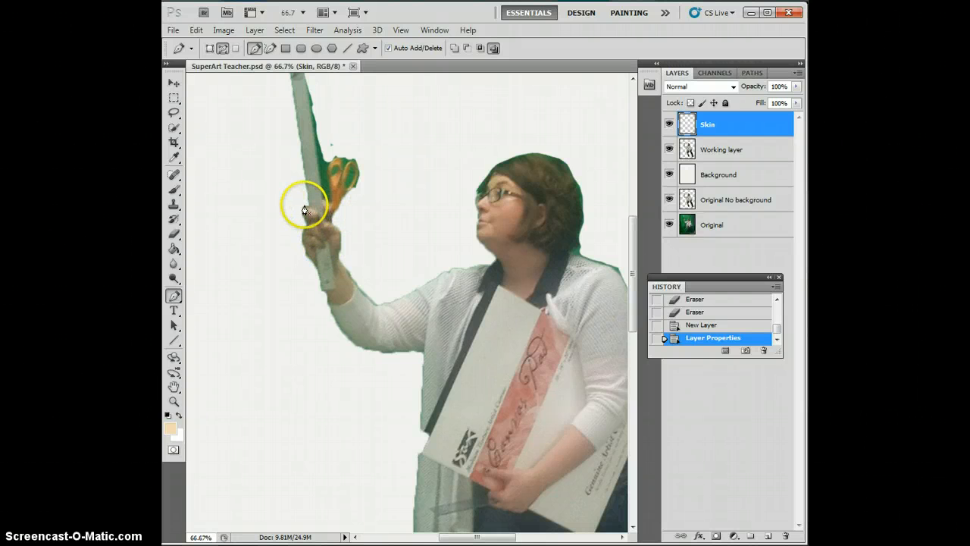
click(304, 205)
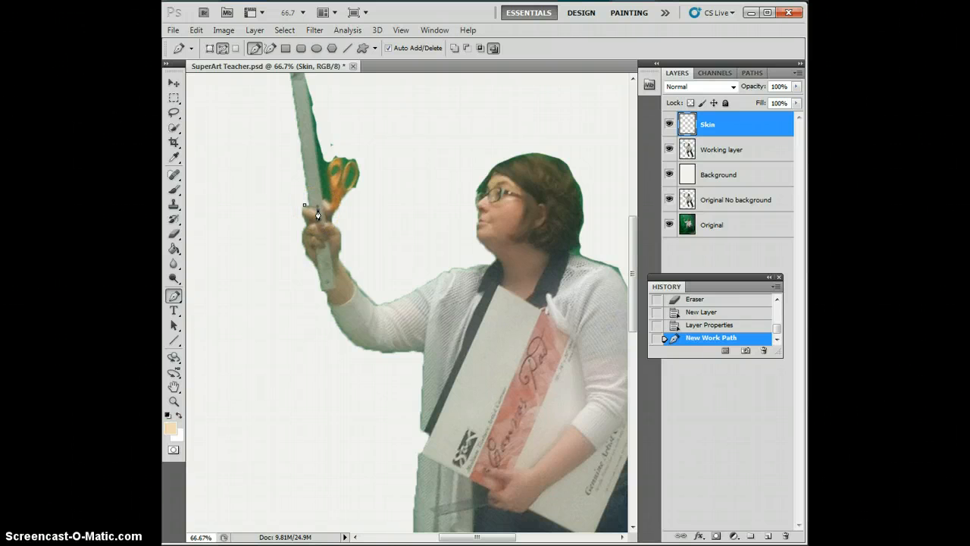
click(318, 219)
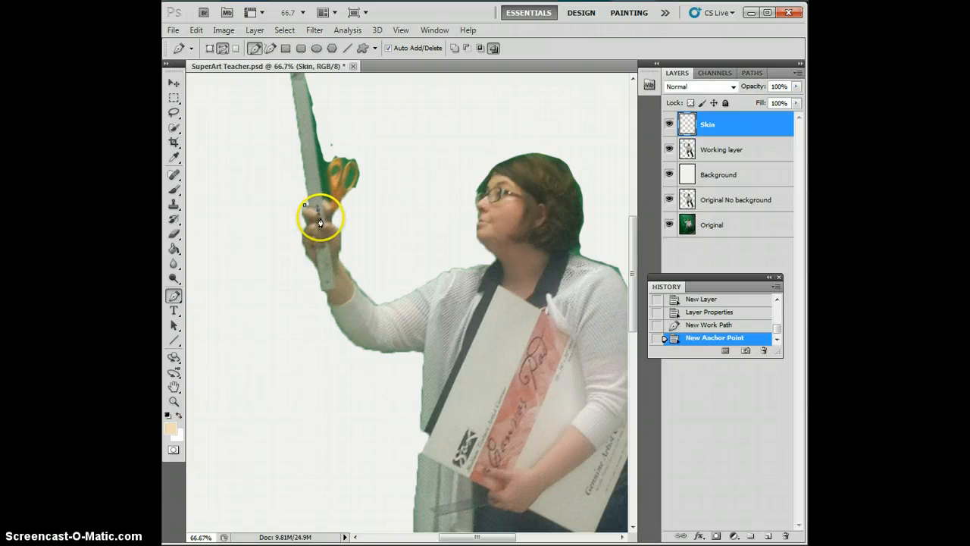
click(318, 225)
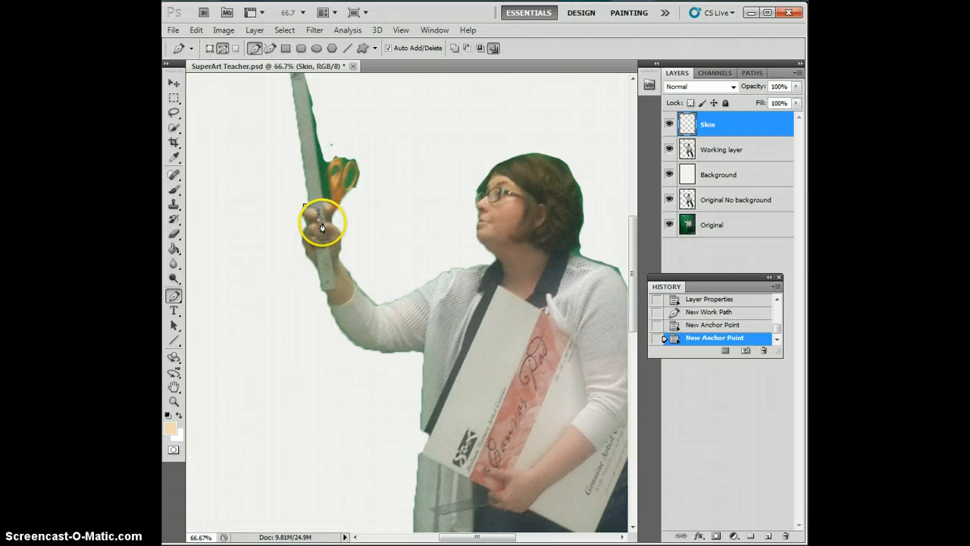
click(326, 225)
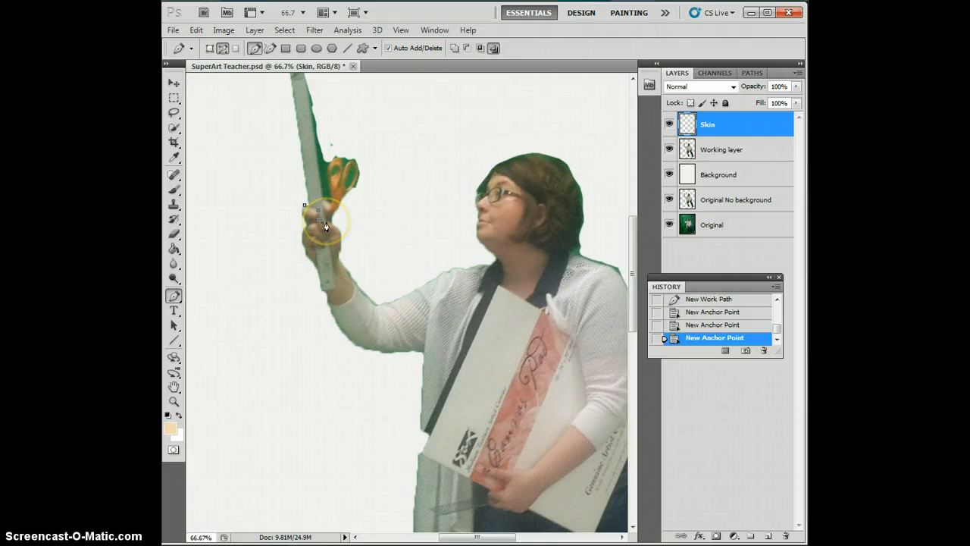
click(327, 226)
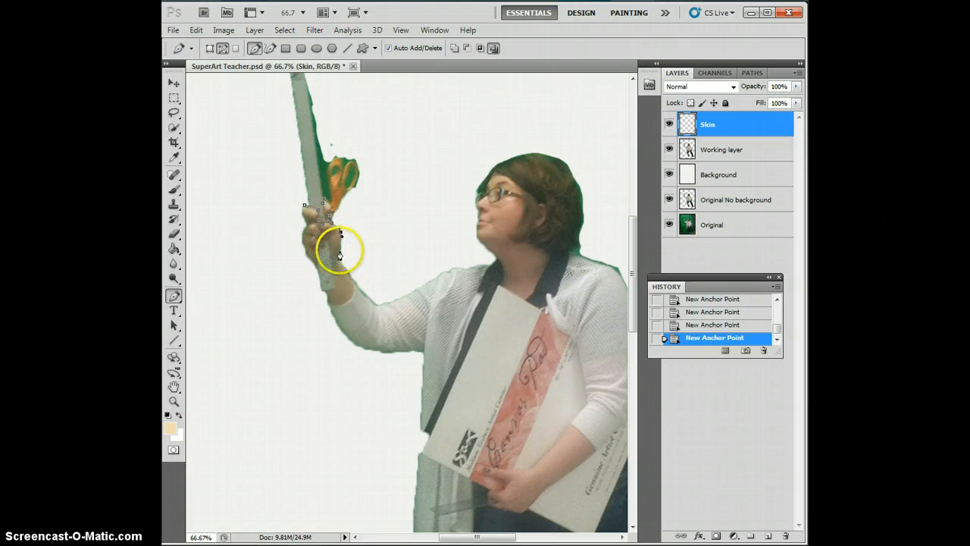
click(340, 251)
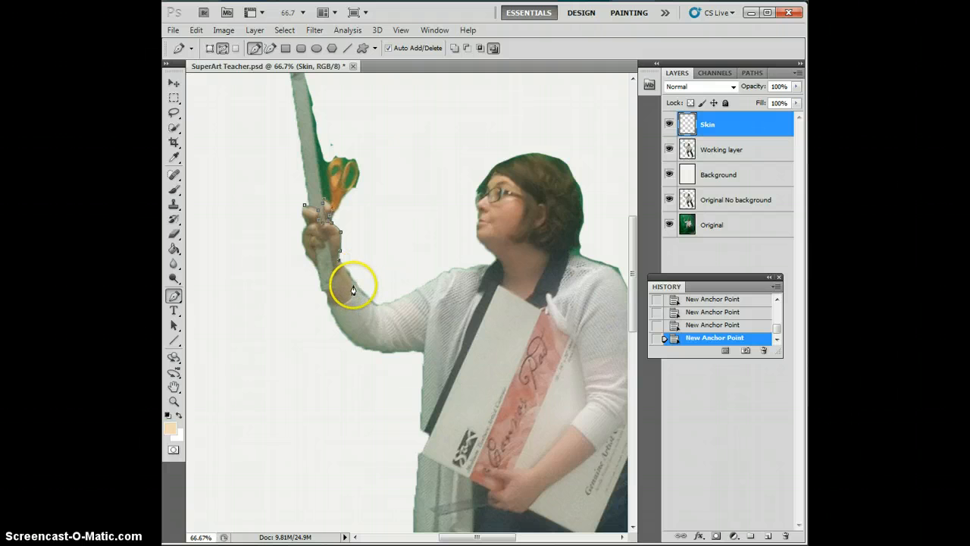
click(352, 285)
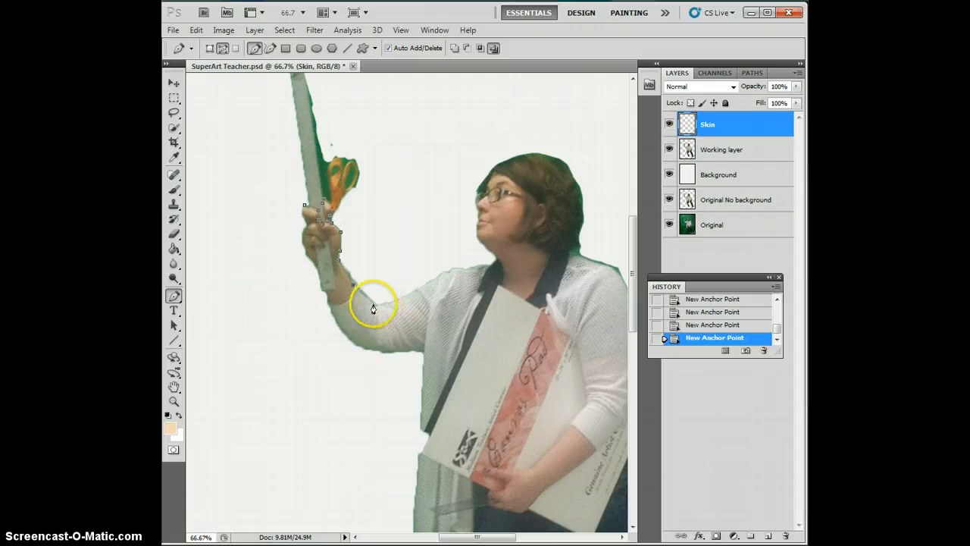
click(373, 308)
drag(374, 305, 395, 300)
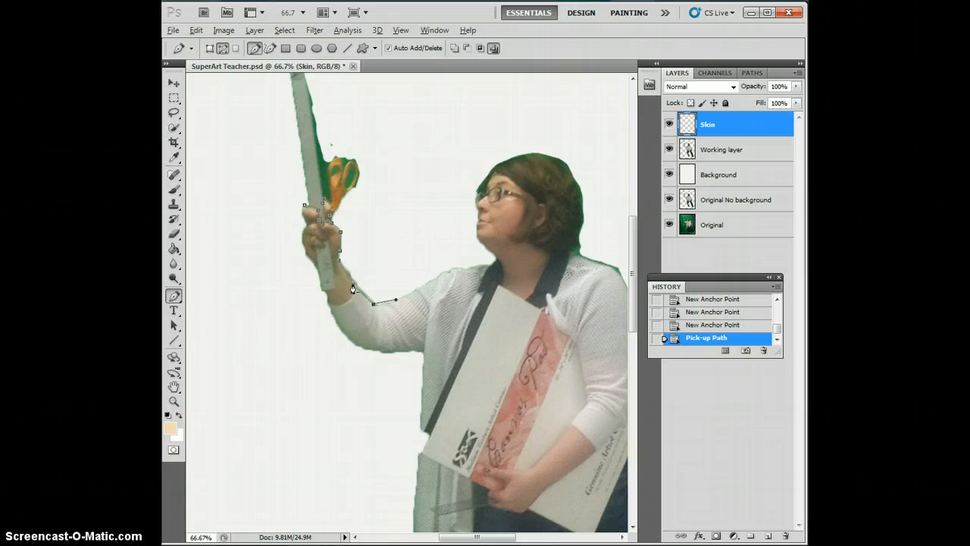
key(alt)
click(174, 296)
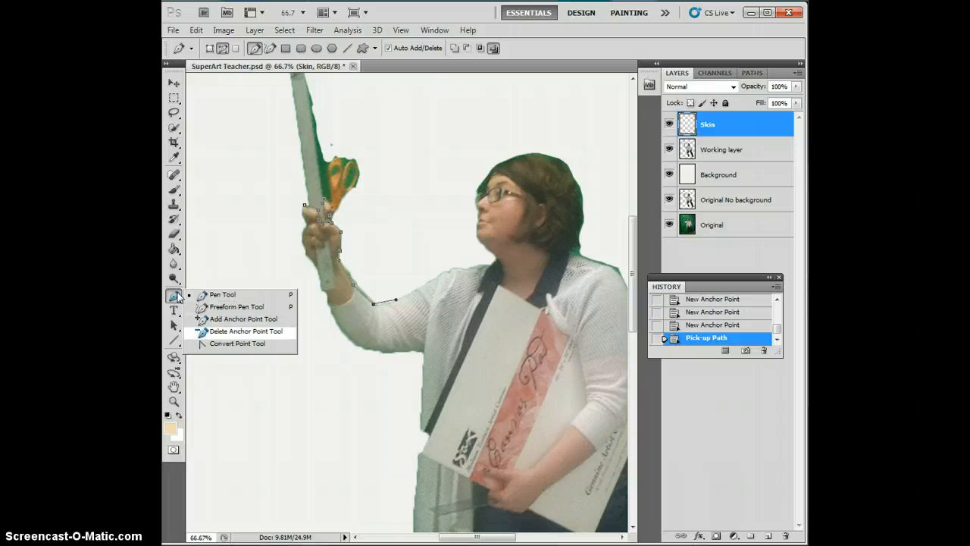
click(246, 331)
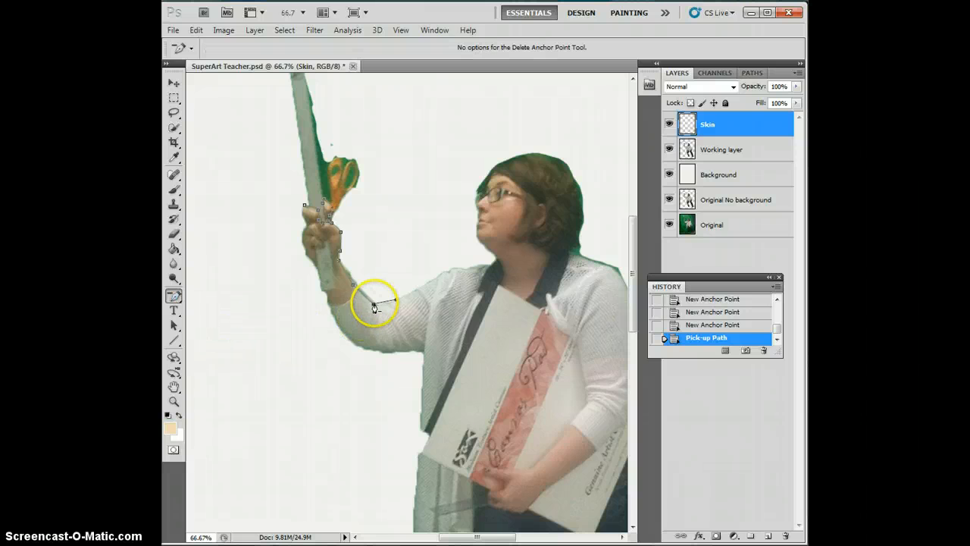
click(374, 307)
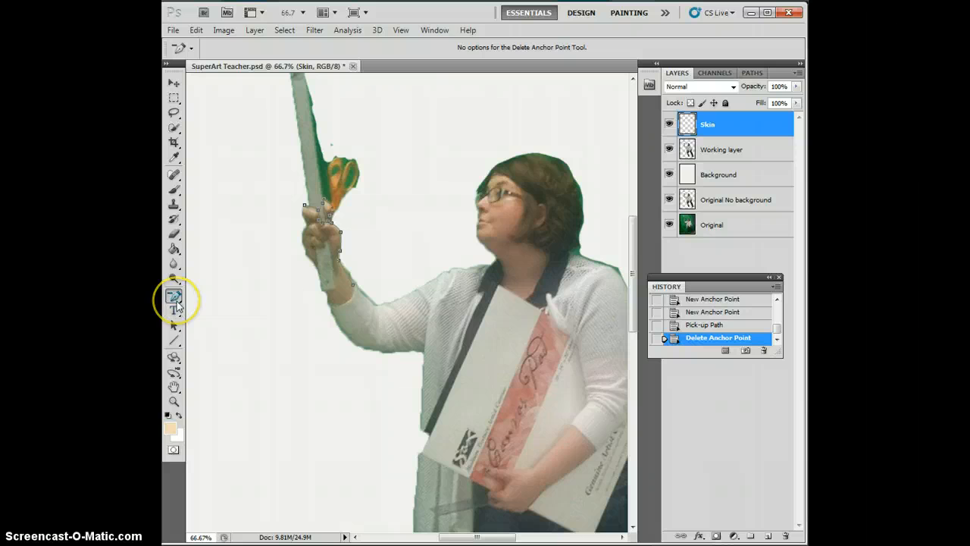
Step: Continue the pen path from the cuff along the upper edge of the raised sleeve to the shoulder
click(175, 298)
click(227, 292)
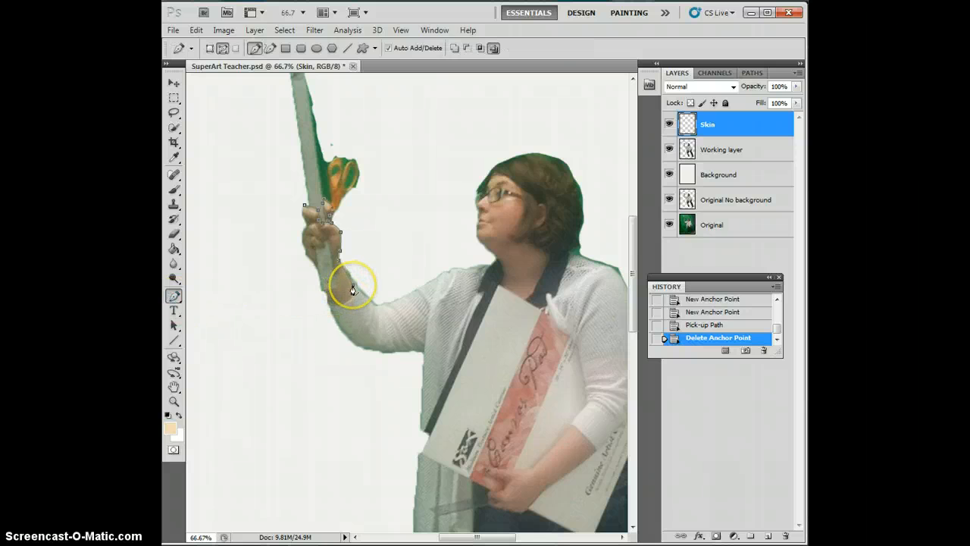
drag(353, 290, 417, 295)
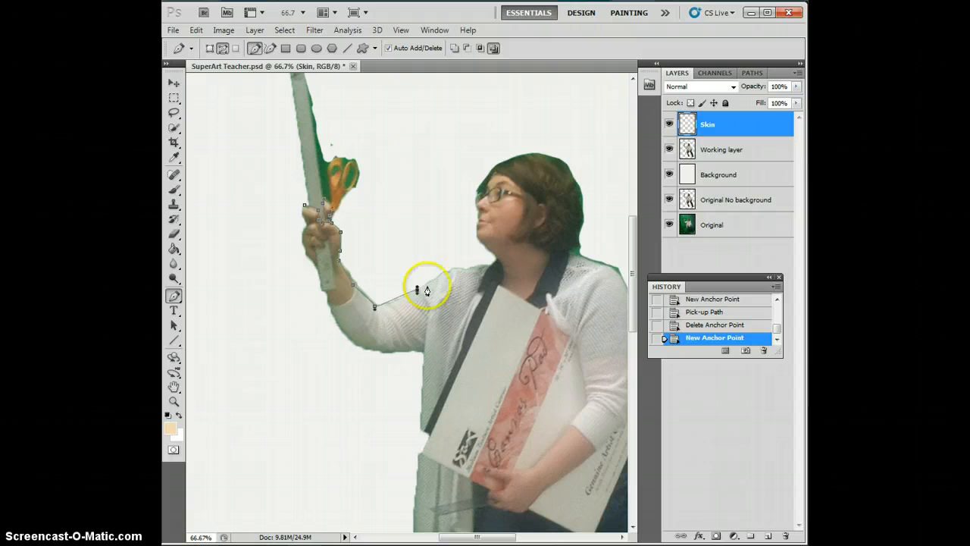
click(445, 275)
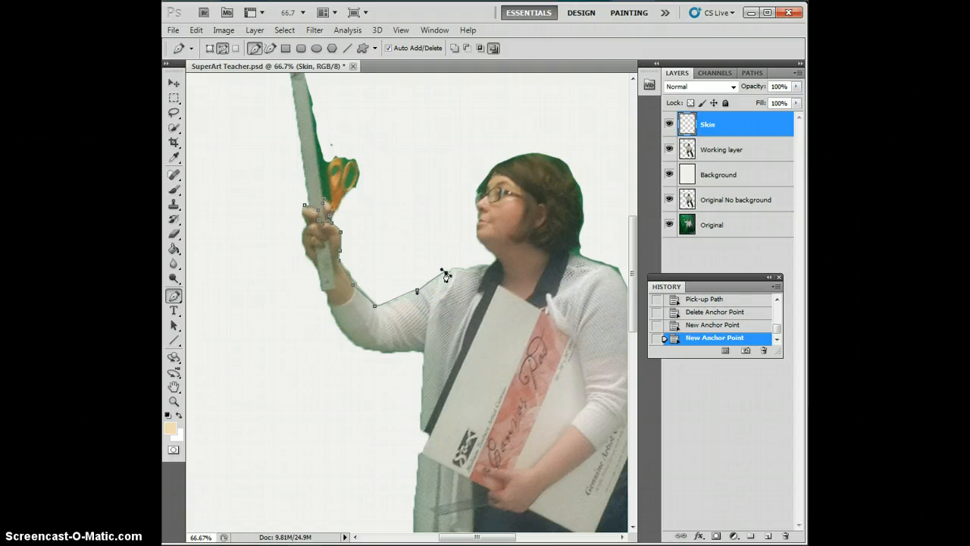
Step: Reposition the mid-sleeve and shoulder anchor points and adjust the curve handle so the path follows the sleeve edge
click(418, 292)
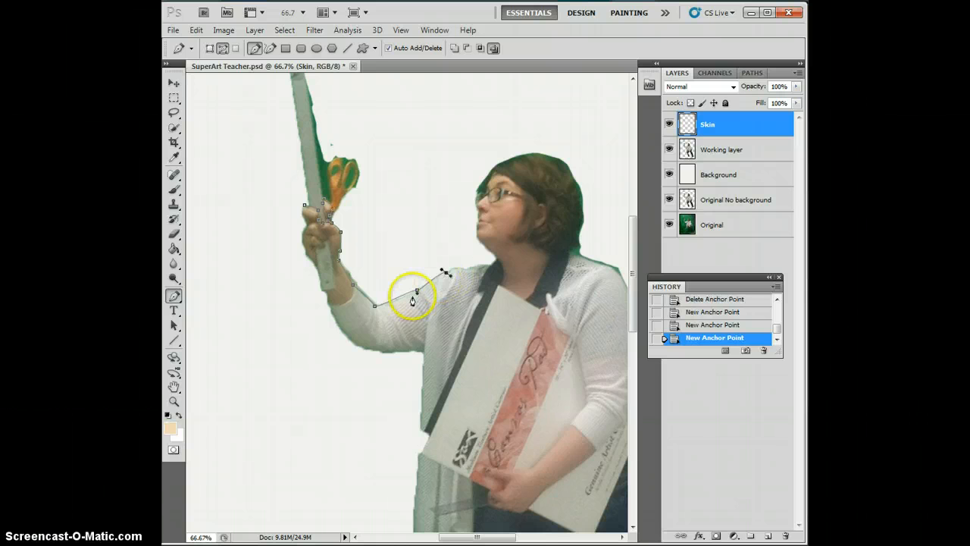
key(alt)
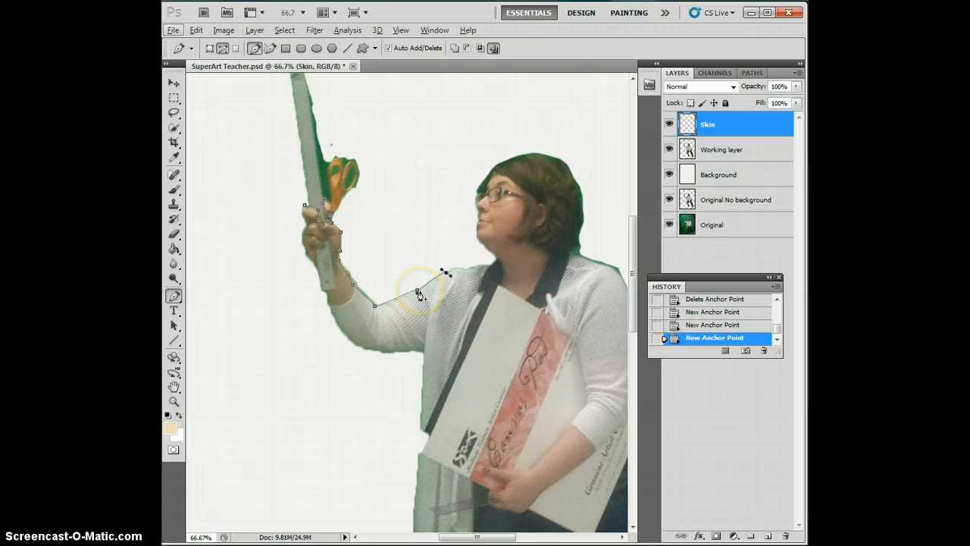
mouse_move(418, 292)
mouse_down()
mouse_move(411, 274)
mouse_move(411, 289)
mouse_move(407, 281)
mouse_move(394, 297)
mouse_move(412, 281)
mouse_move(413, 295)
mouse_up()
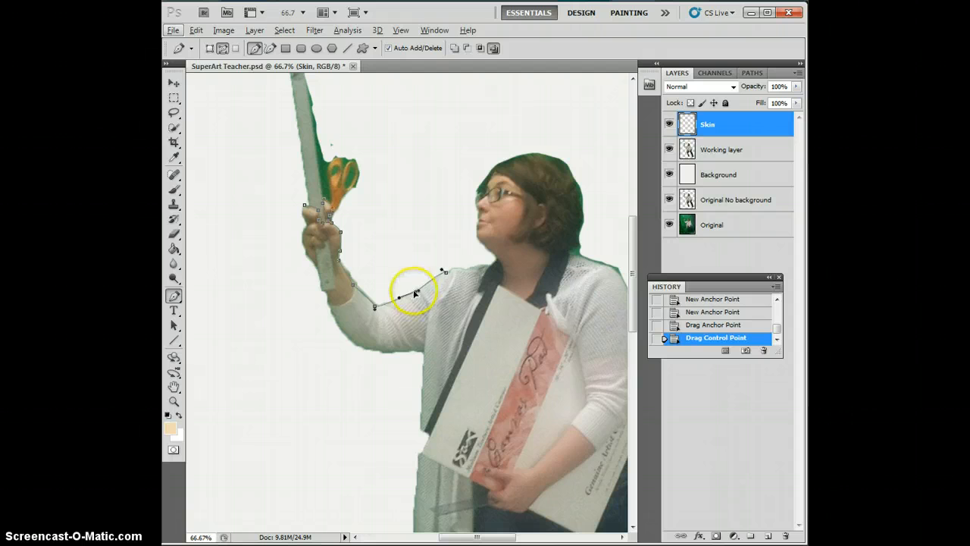
ctrl+click(446, 274)
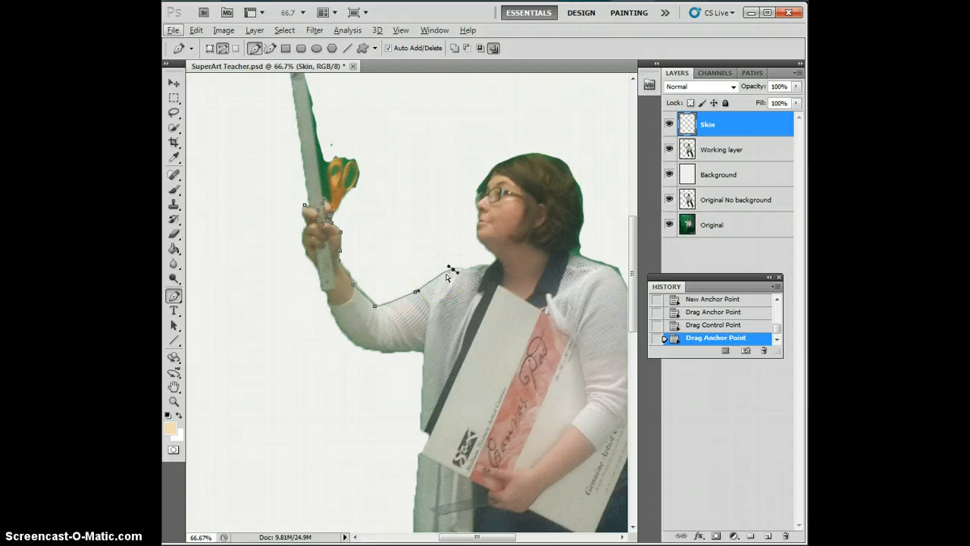
ctrl+click(447, 274)
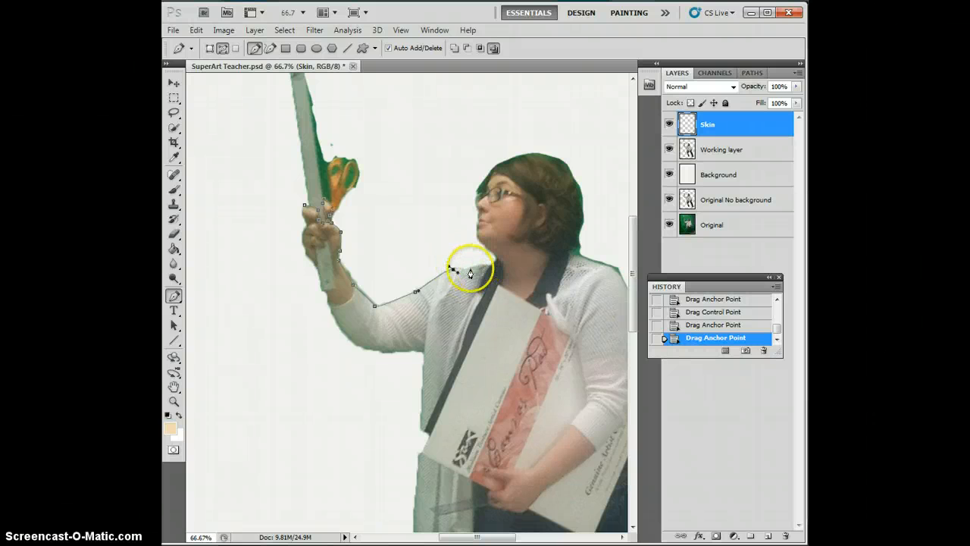
Step: Add another anchor point past the shoulder bend and move it onto the cardigan's upper edge
click(466, 273)
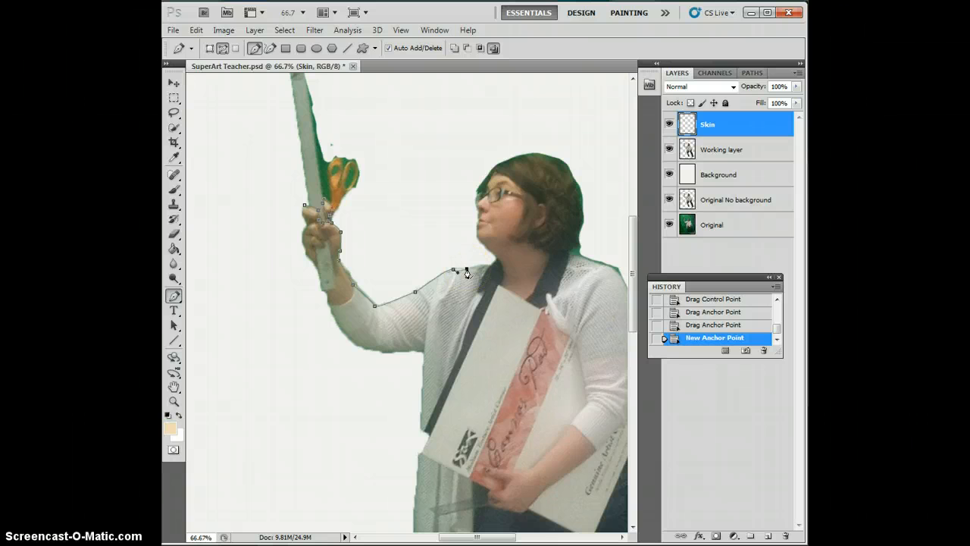
click(466, 273)
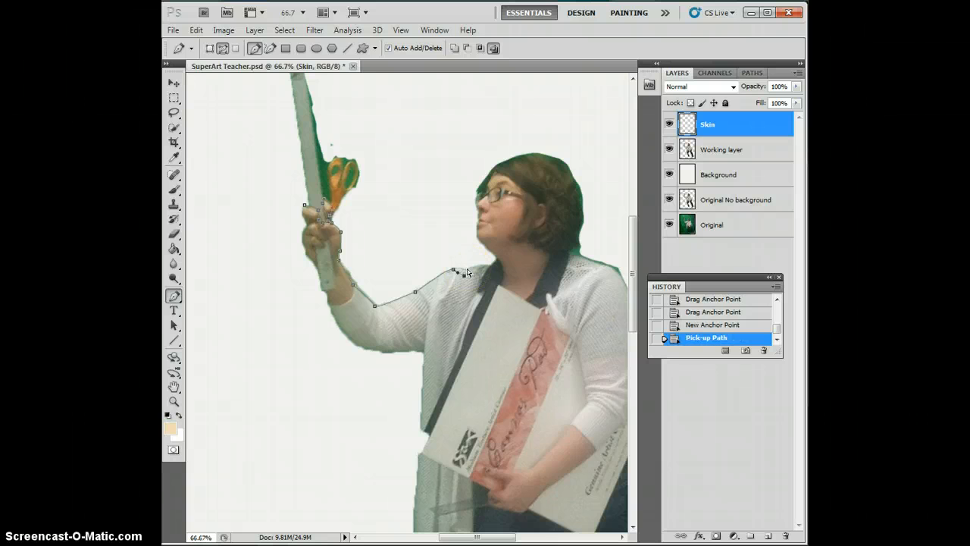
drag(467, 272, 470, 266)
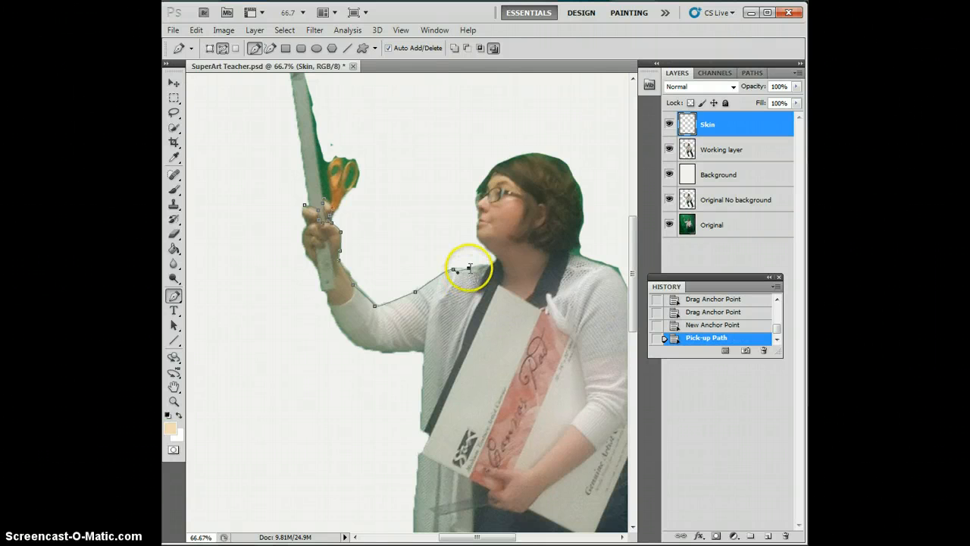
Step: Reshape the last two shoulder anchor points with the Convert Point tool to fit the curve of the cardigan's edge
click(174, 297)
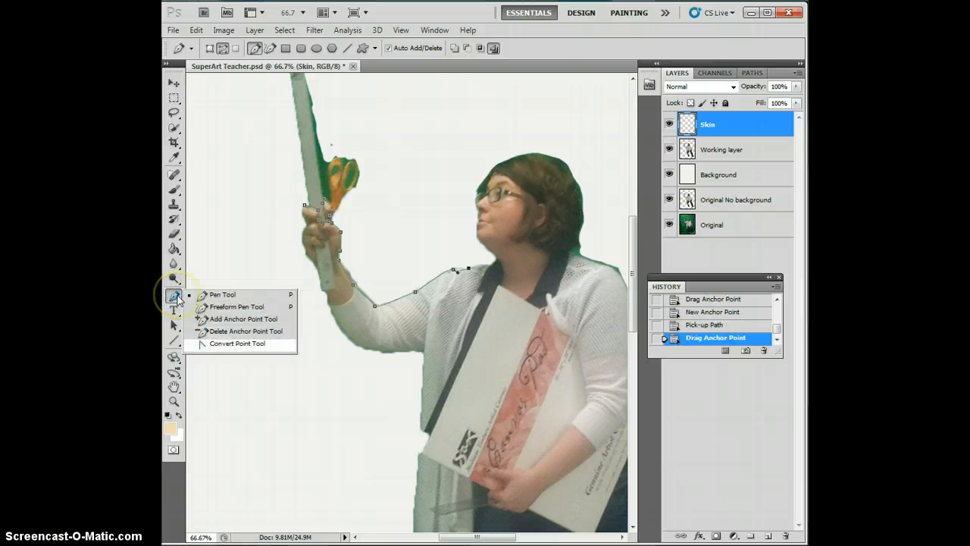
click(237, 343)
mouse_move(467, 271)
mouse_down()
mouse_move(454, 271)
mouse_move(460, 266)
mouse_up()
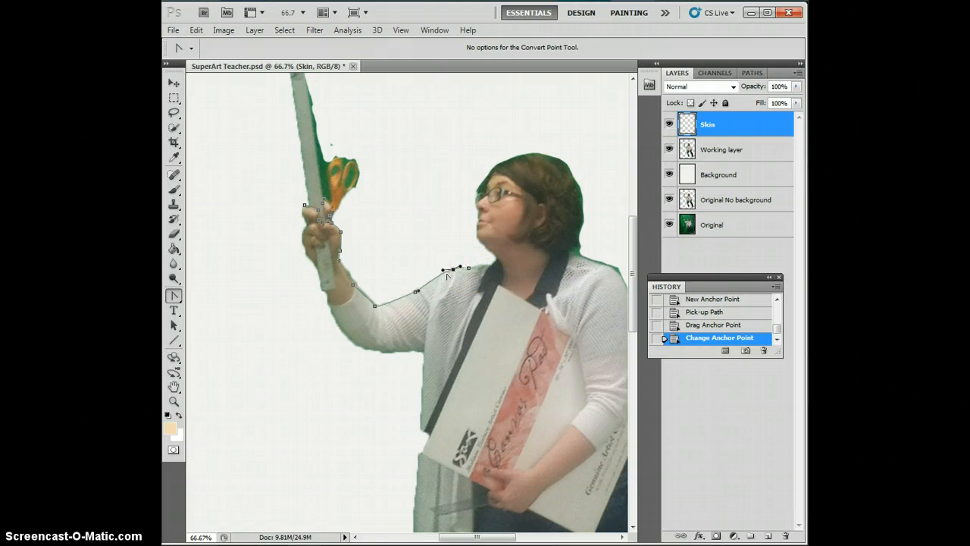
drag(454, 271, 469, 270)
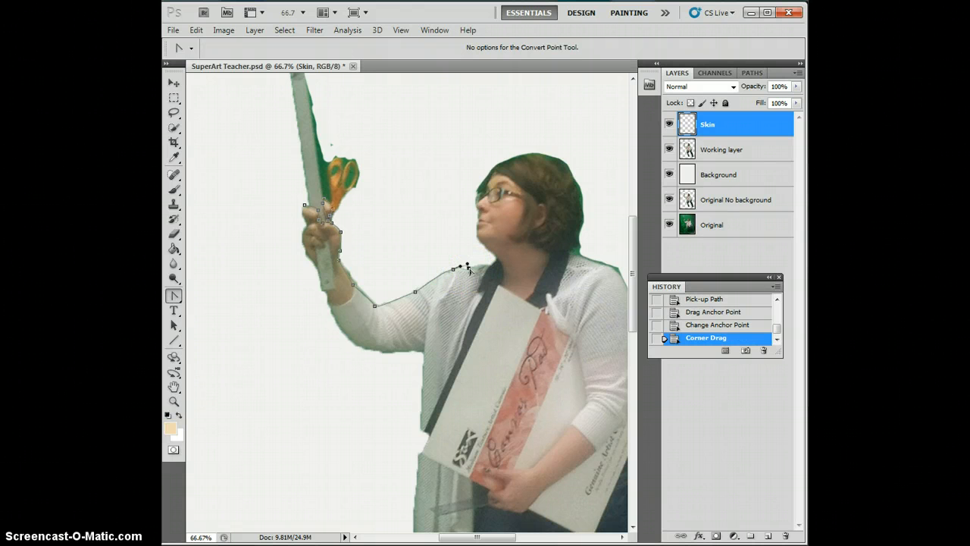
click(468, 269)
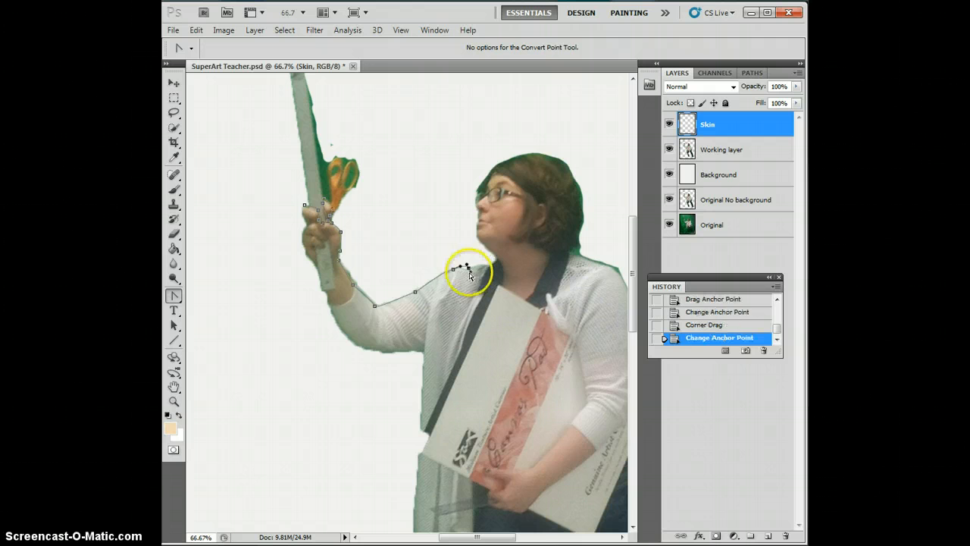
Step: Adjust the last shoulder point's curve handle, and move that anchor point along the cardigan's upper edge to the collar with the Pen tool
drag(470, 271, 472, 271)
click(180, 296)
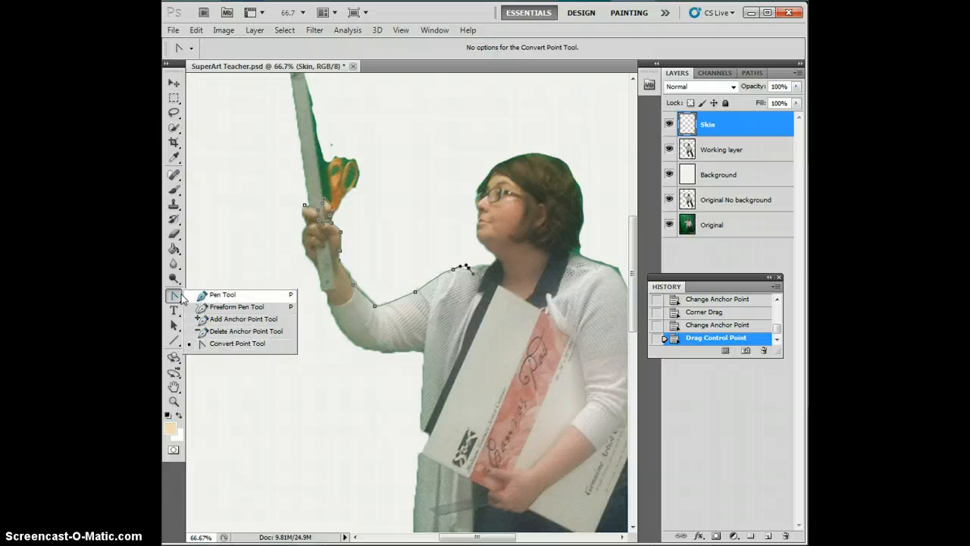
click(222, 295)
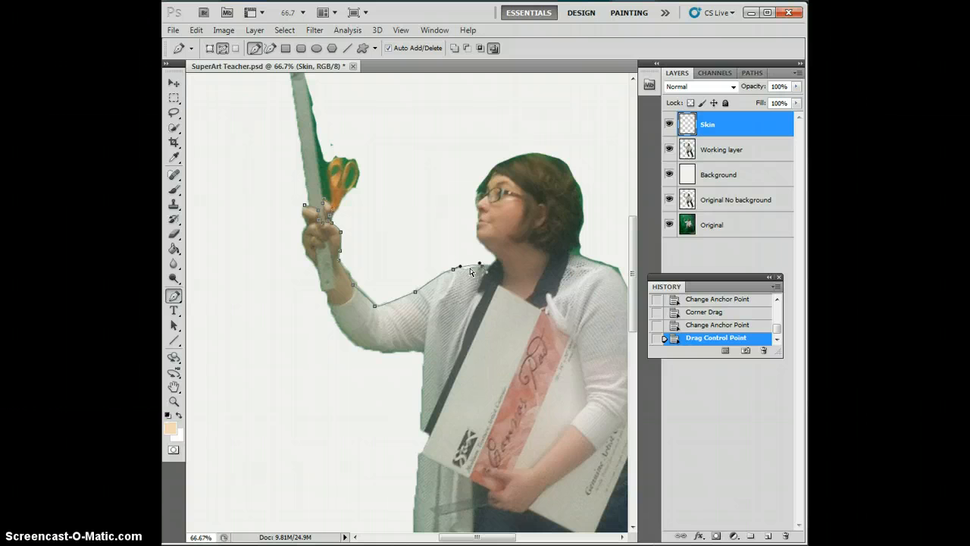
drag(479, 264, 479, 268)
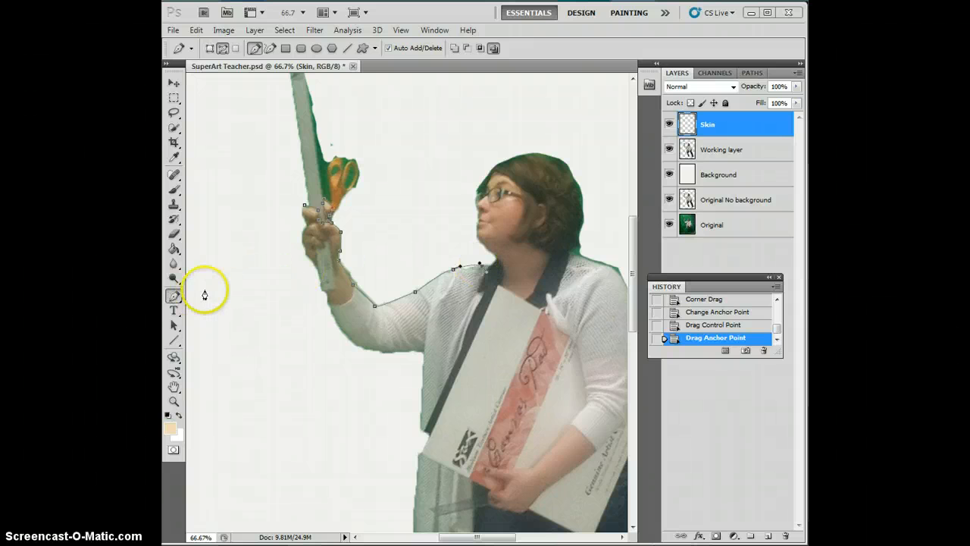
Step: Reshape the anchor point at the collar with the Convert Point tool so the curve follows the cardigan's shoulder edge
click(180, 296)
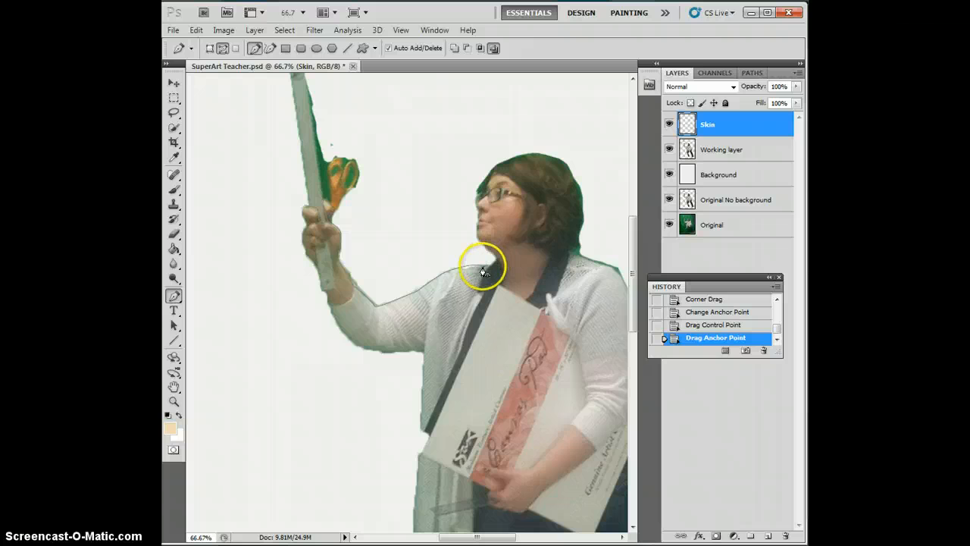
click(174, 296)
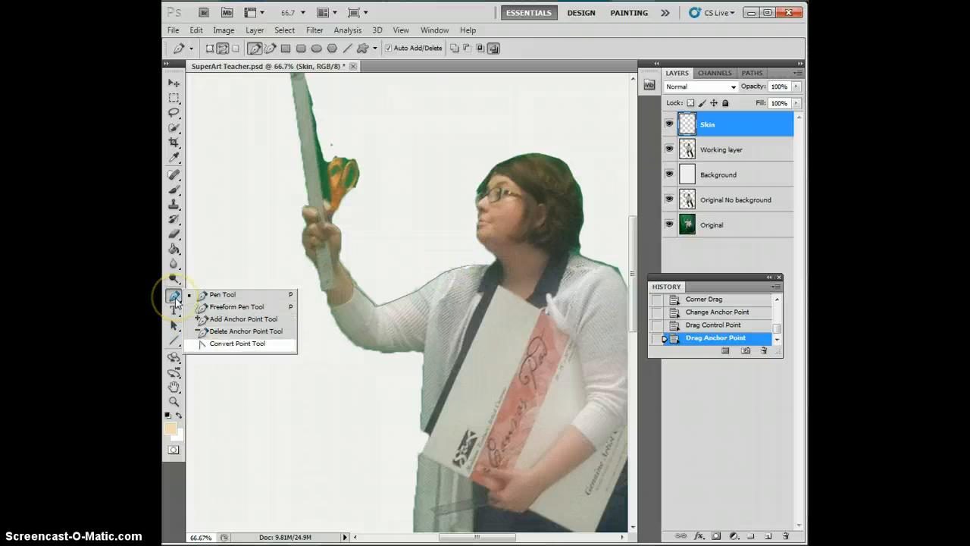
click(235, 344)
click(482, 269)
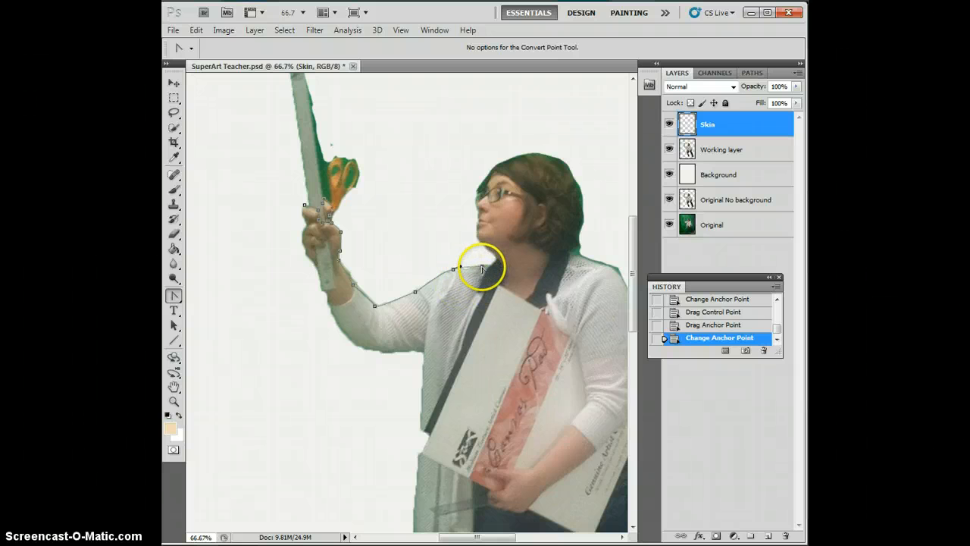
drag(482, 267, 490, 269)
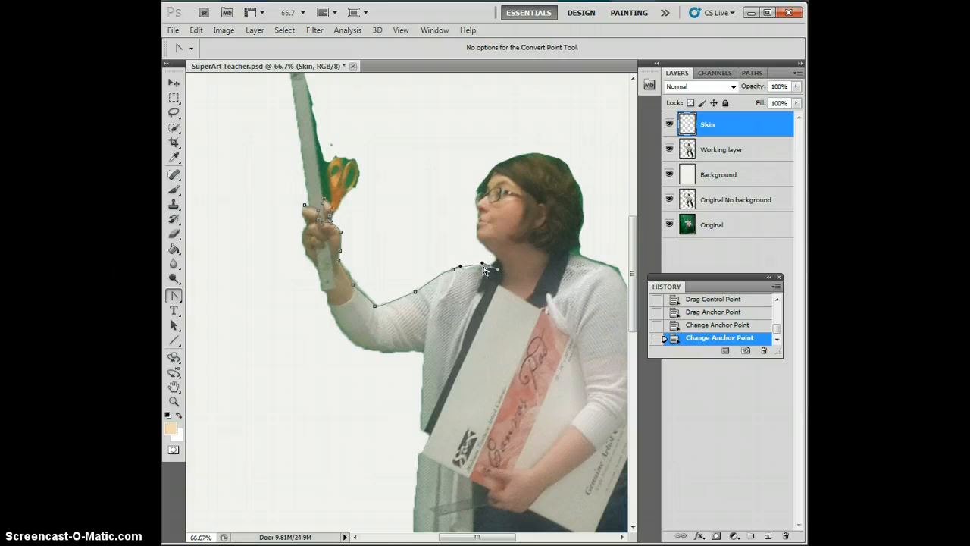
drag(484, 266, 488, 258)
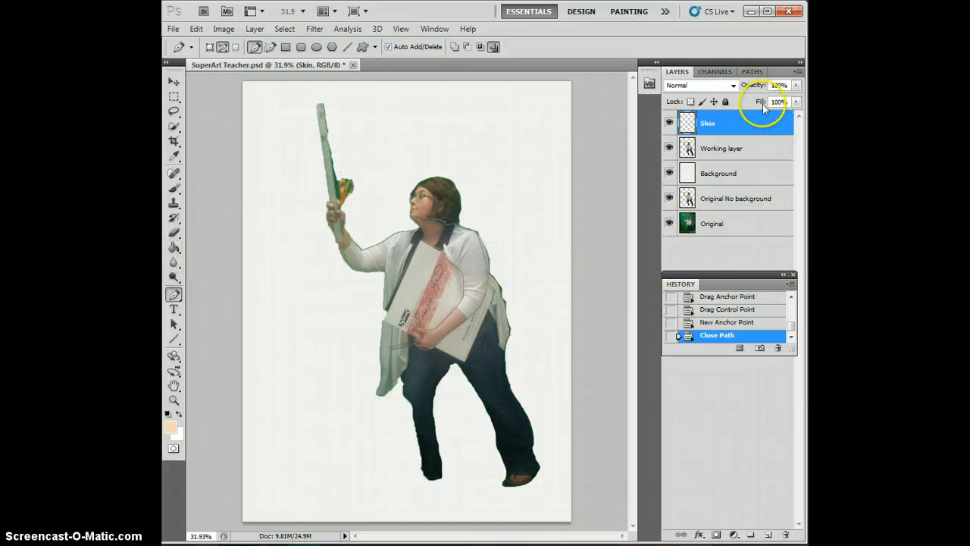
Step: Save the closed work path under the name skin
click(753, 71)
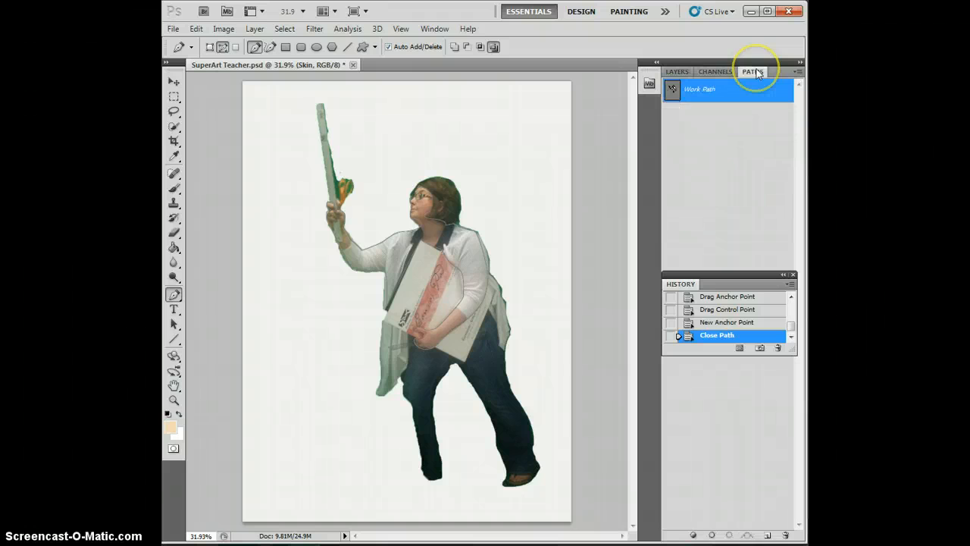
double_click(690, 91)
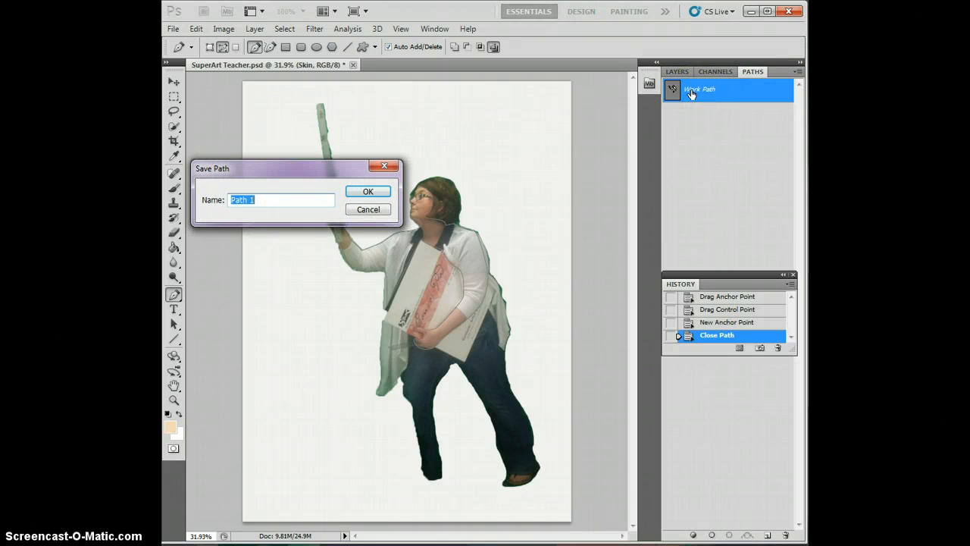
text(skin)
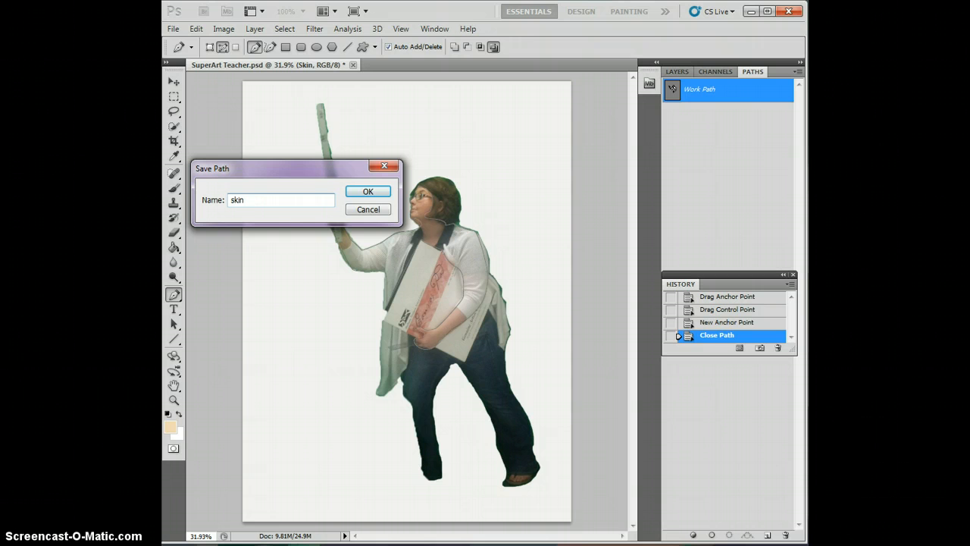
click(368, 191)
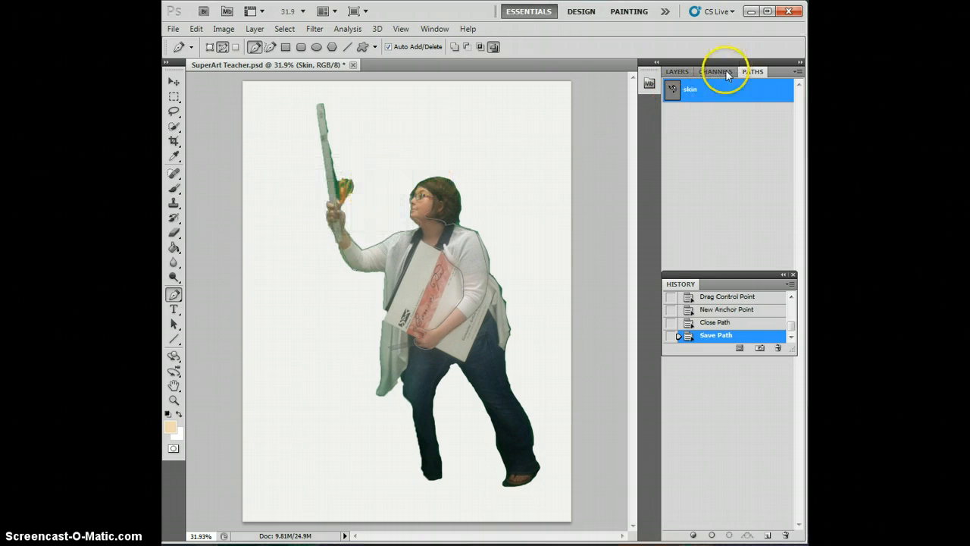
Step: Make a new anti-aliased selection from the skin path
right_click(709, 95)
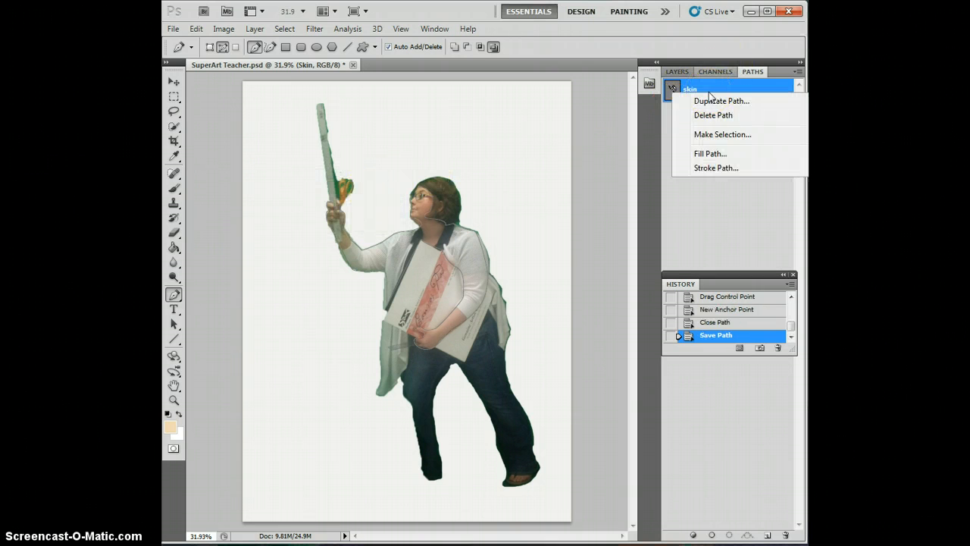
click(716, 134)
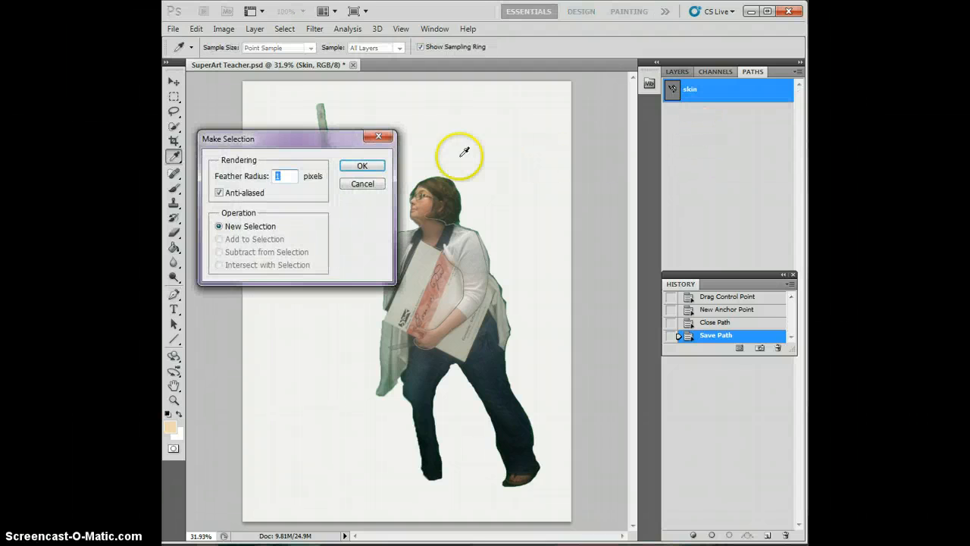
drag(336, 141, 680, 46)
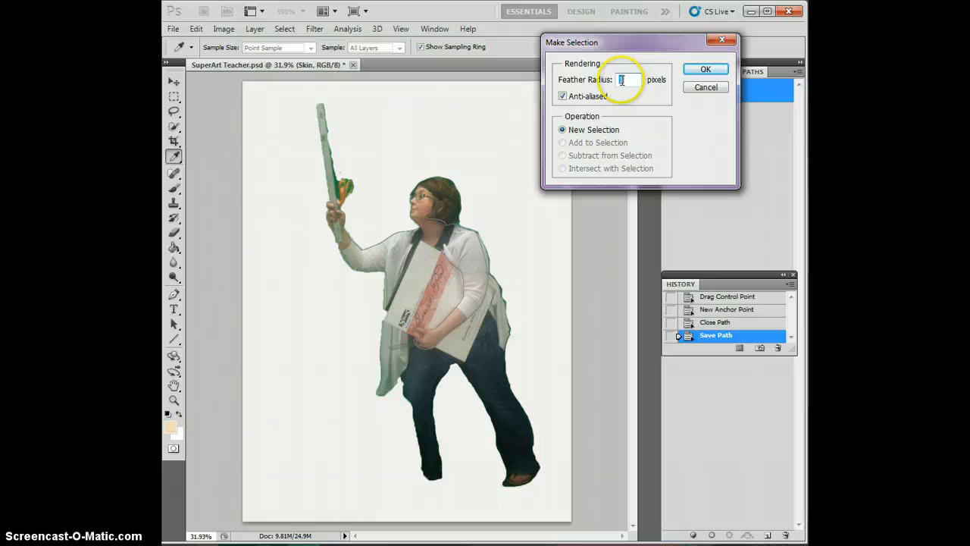
click(693, 72)
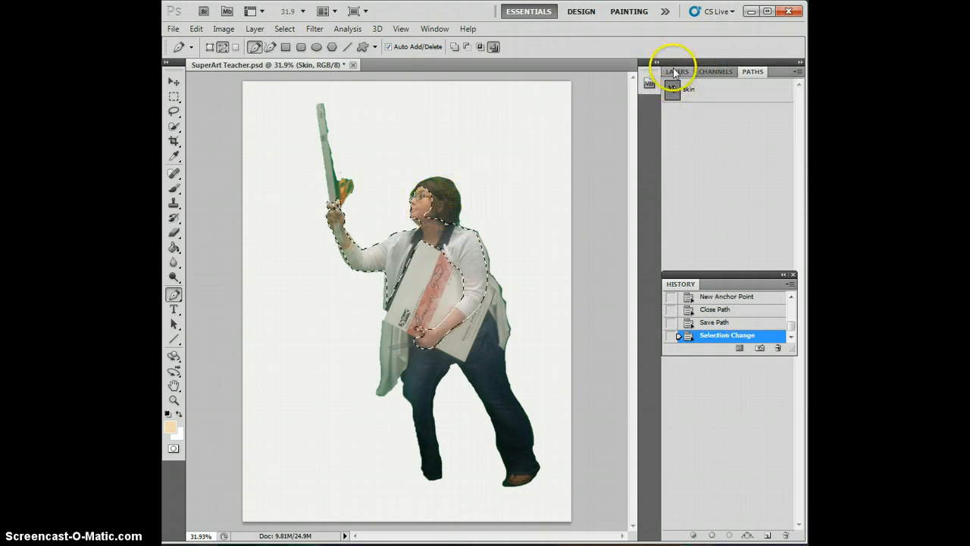
Step: Fill the selection on the Skin layer with the skin-tone foreground color using the Paint Bucket, and deselect
click(675, 71)
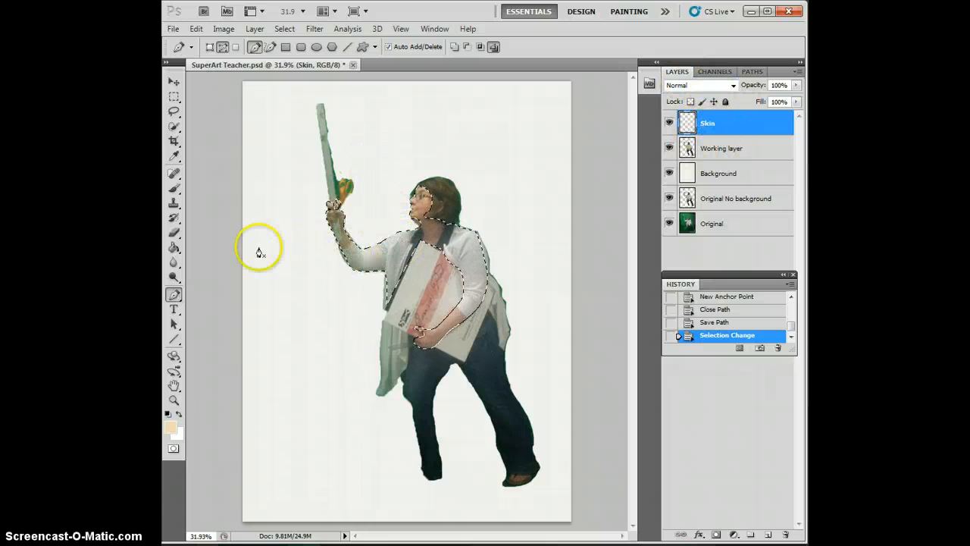
click(170, 249)
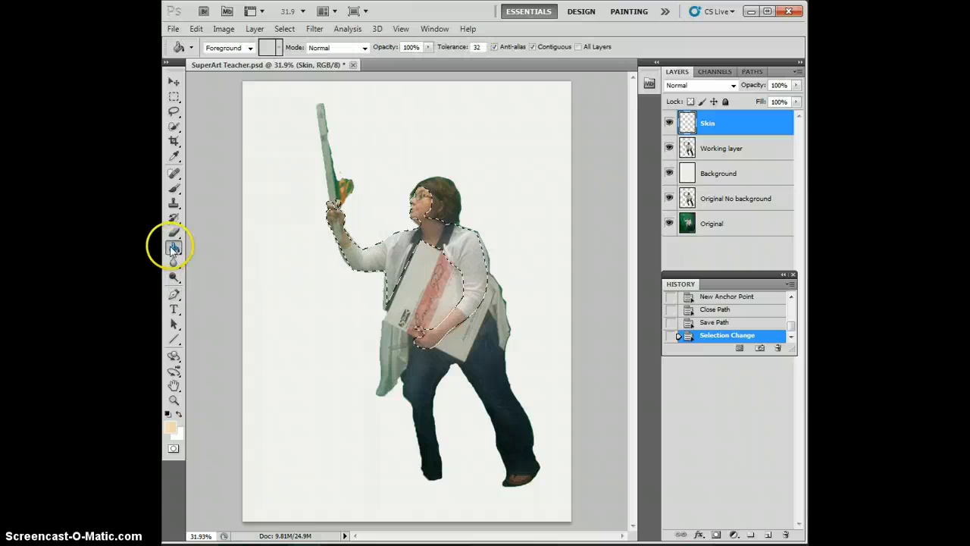
click(431, 233)
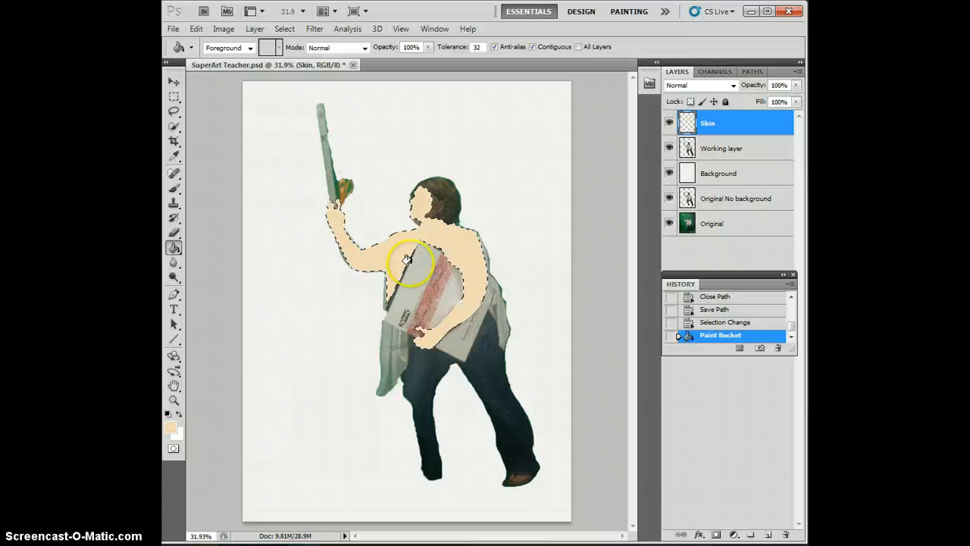
click(286, 29)
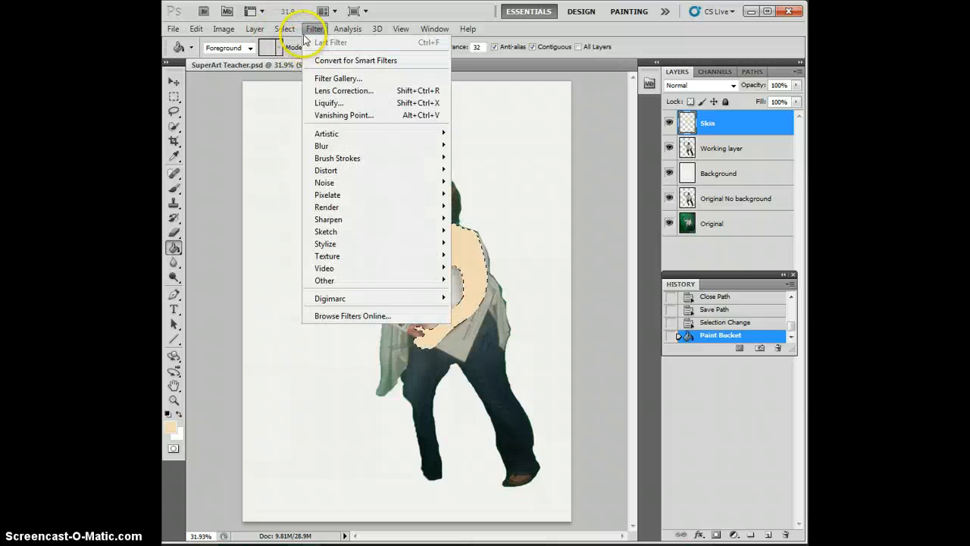
mouse_move(288, 34)
click(283, 58)
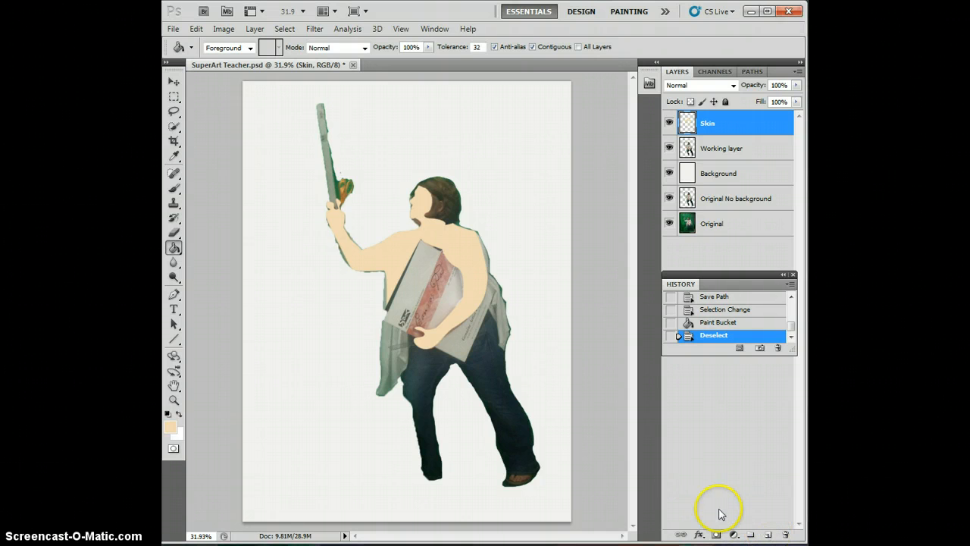
Step: Create a new layer named Skin Lines above the Skin layer and set the foreground color to brown #997d55
click(770, 537)
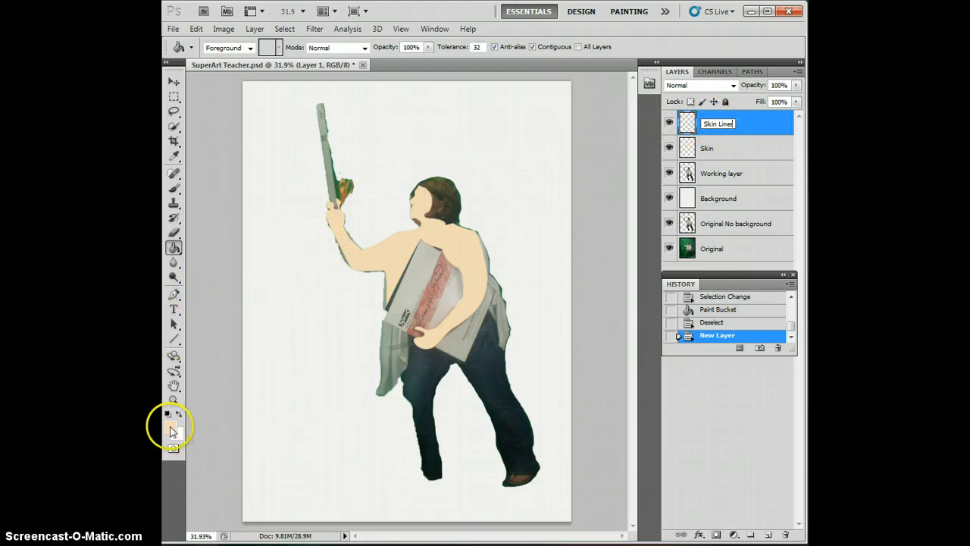
click(173, 427)
click(336, 114)
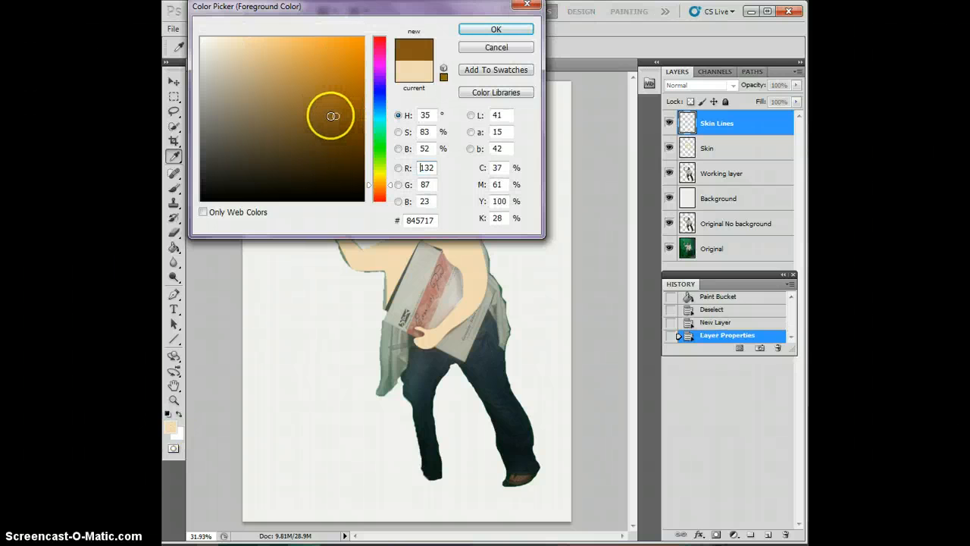
click(287, 110)
click(248, 101)
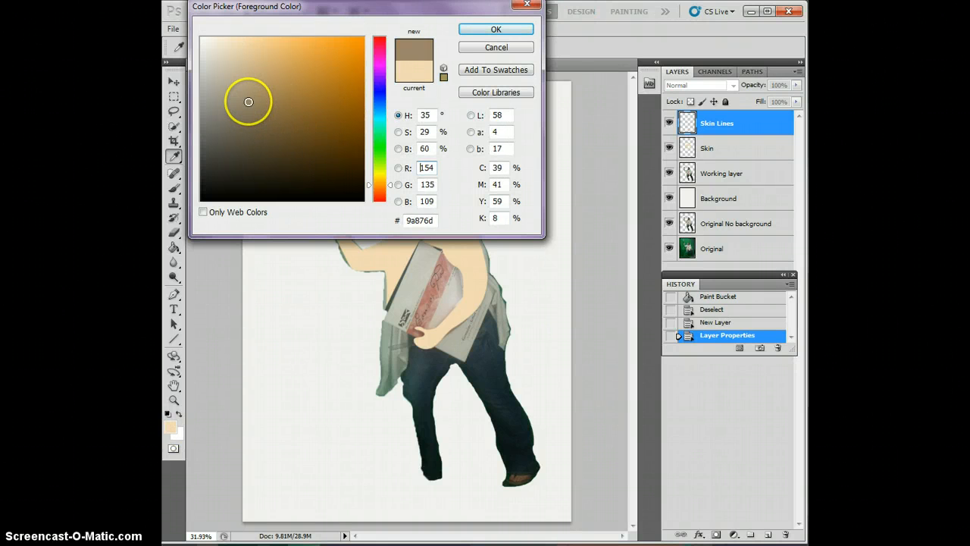
click(268, 115)
click(277, 83)
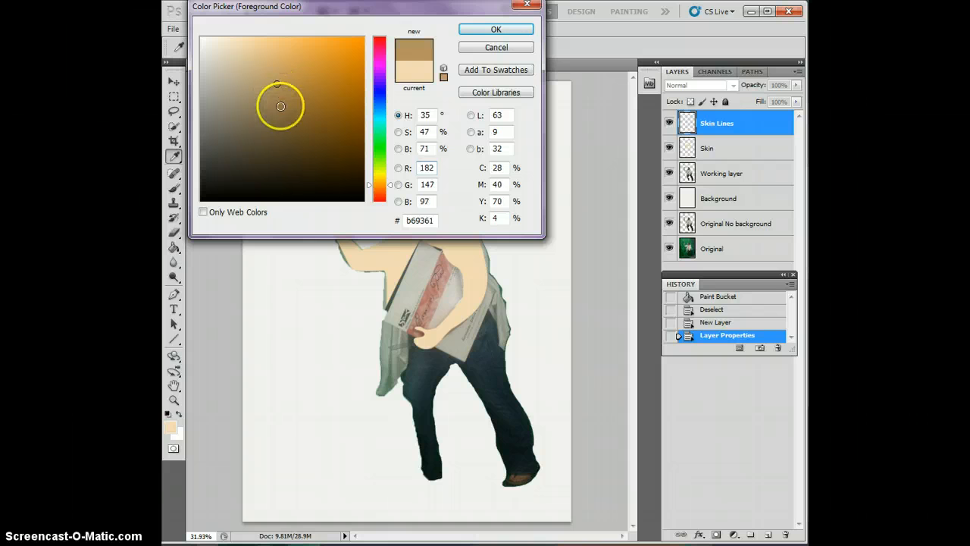
click(279, 107)
click(274, 126)
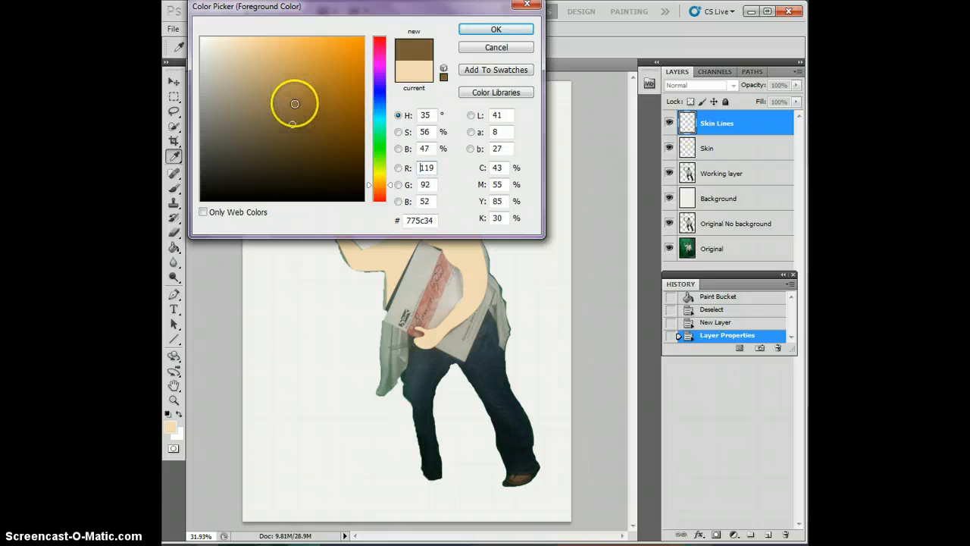
click(290, 102)
click(273, 102)
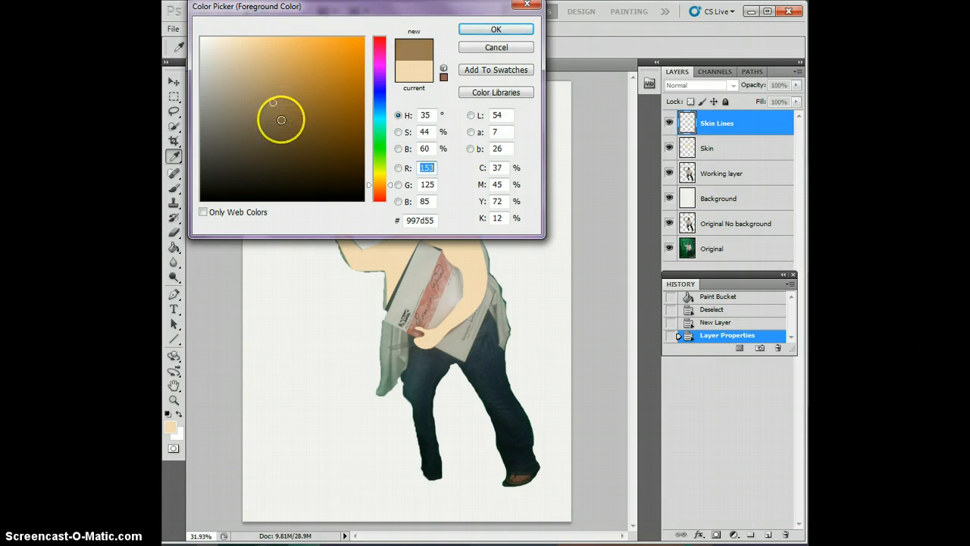
click(522, 28)
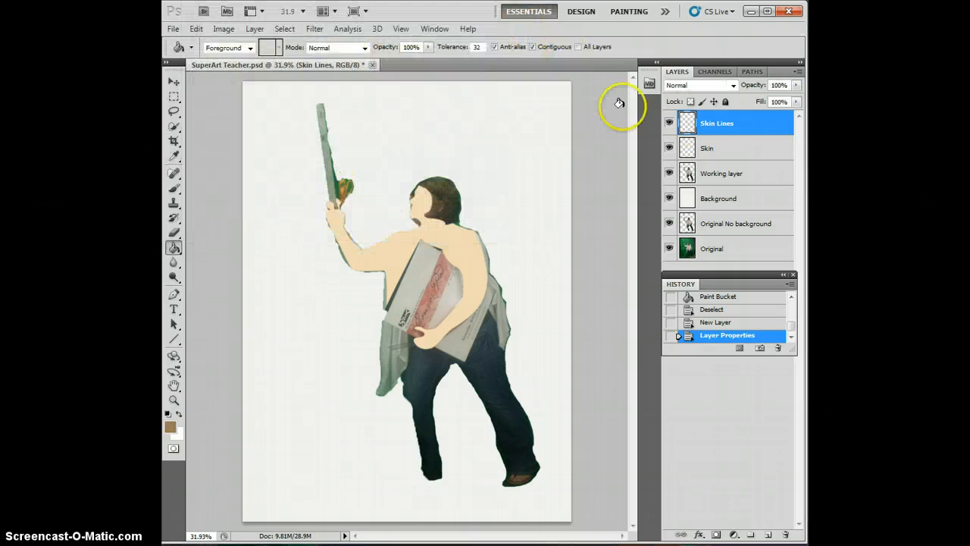
Step: Hide the Skin layer to expose the photo of the figure beneath it
click(719, 149)
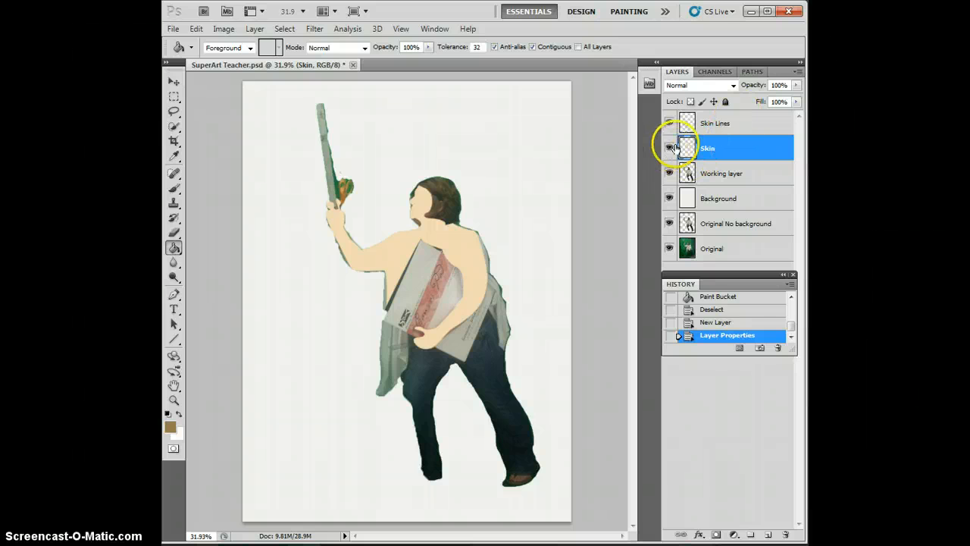
click(670, 149)
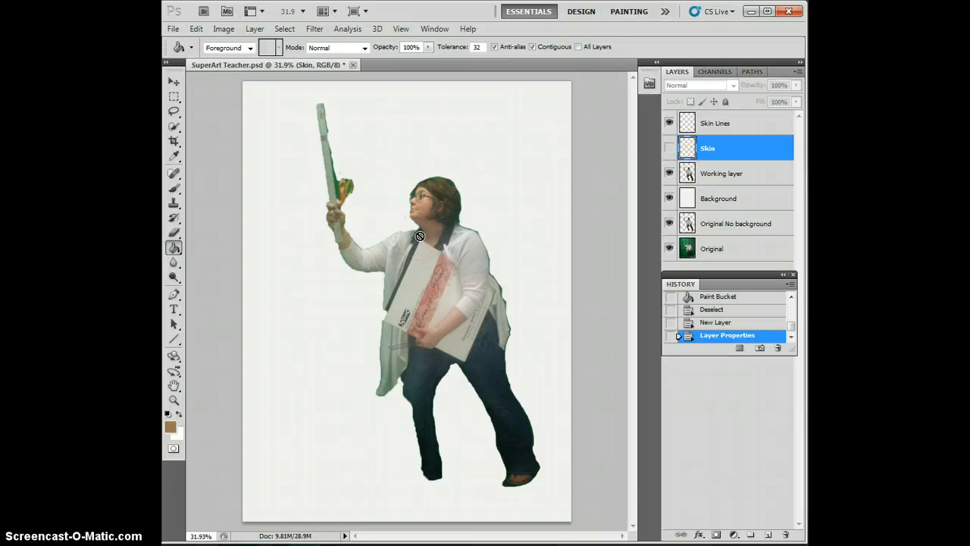
scroll(429, 217, up, 2)
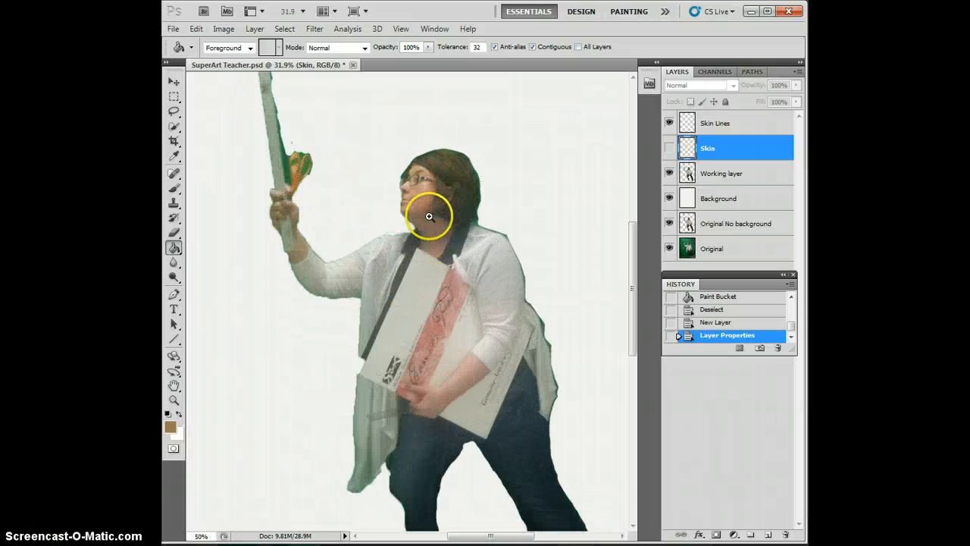
scroll(429, 217, up, 1)
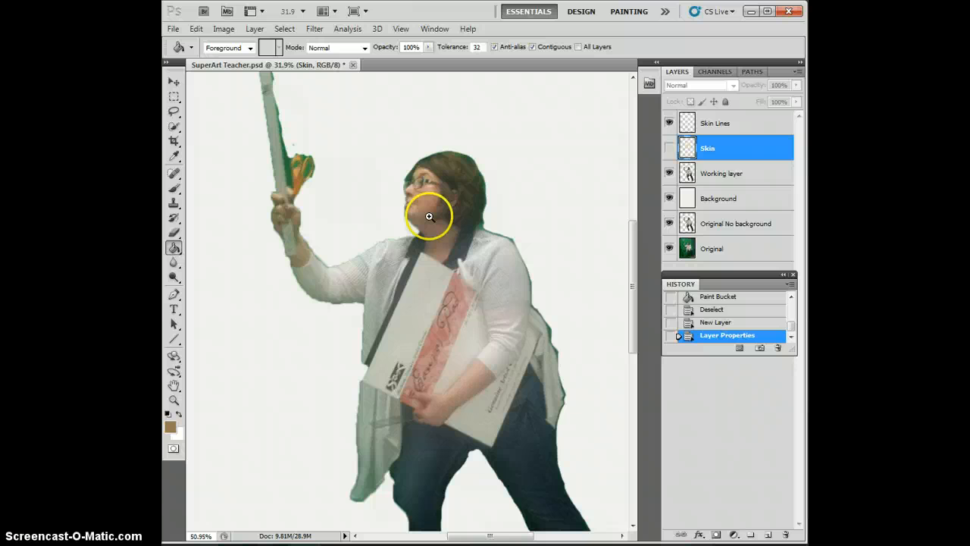
scroll(430, 215, up, 1)
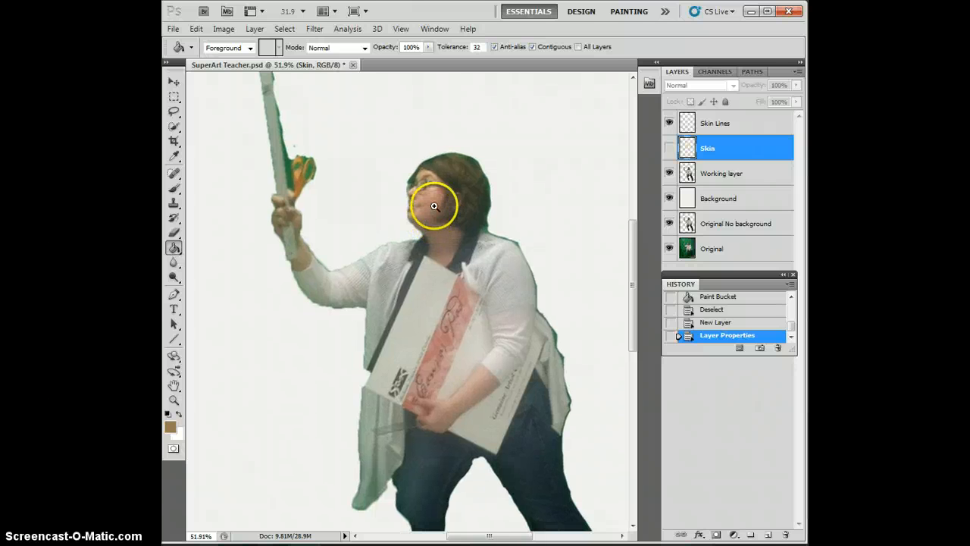
scroll(434, 207, up, 2)
scroll(434, 206, left, 2)
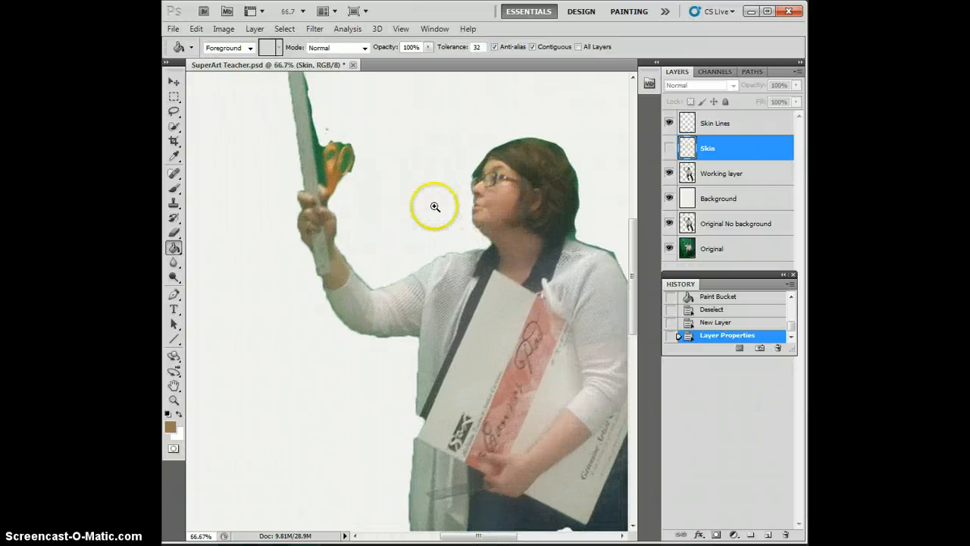
scroll(434, 206, left, 1)
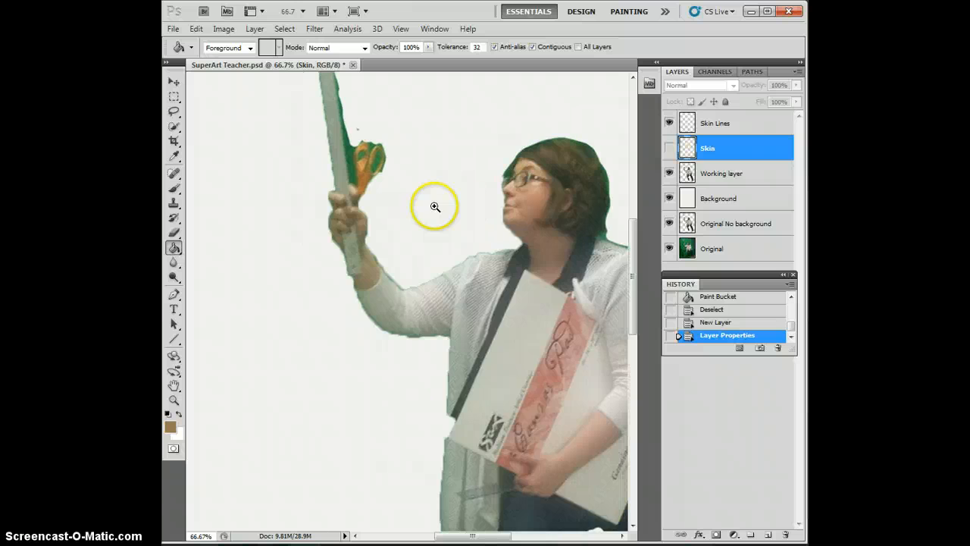
Step: Activate the Skin Lines layer with the Brush tool, ready to paint over the figure's face
click(401, 190)
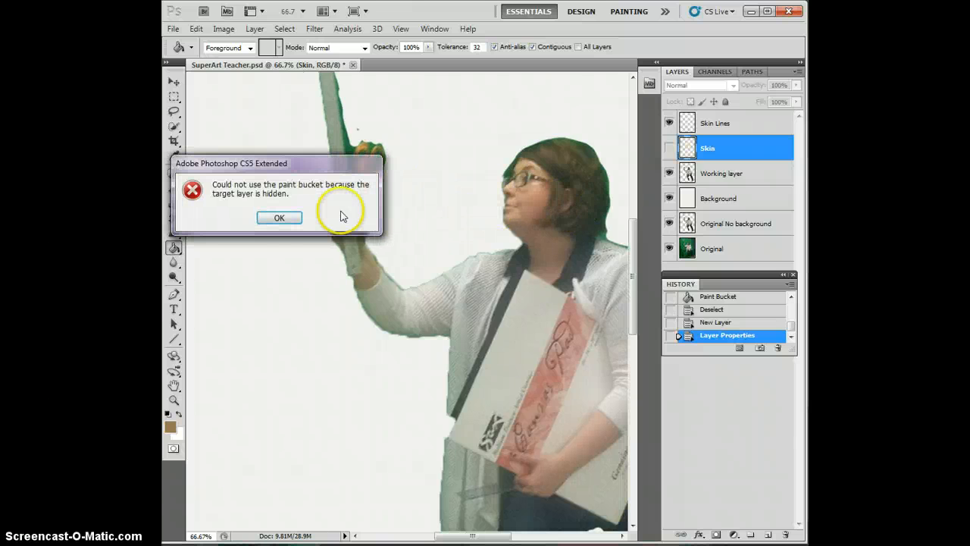
click(279, 219)
click(174, 81)
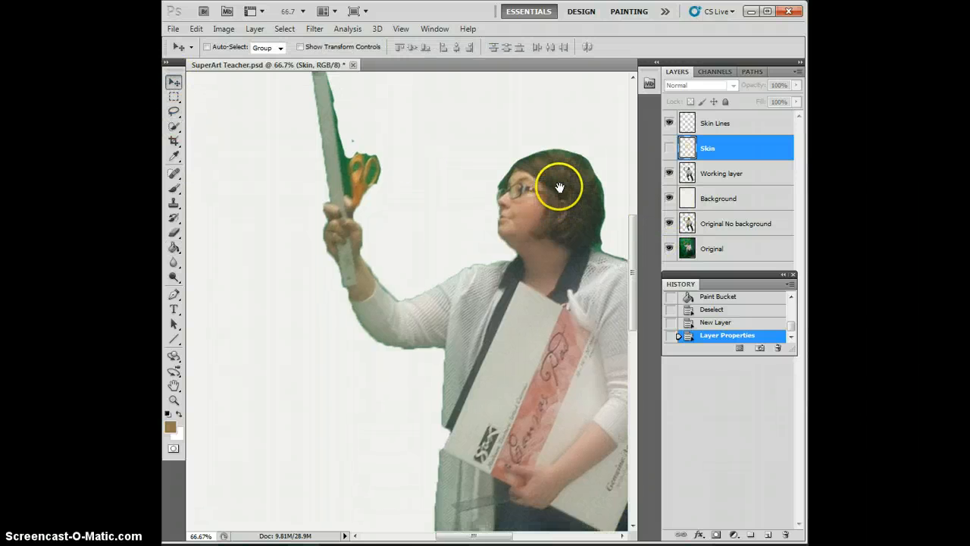
drag(559, 189, 417, 224)
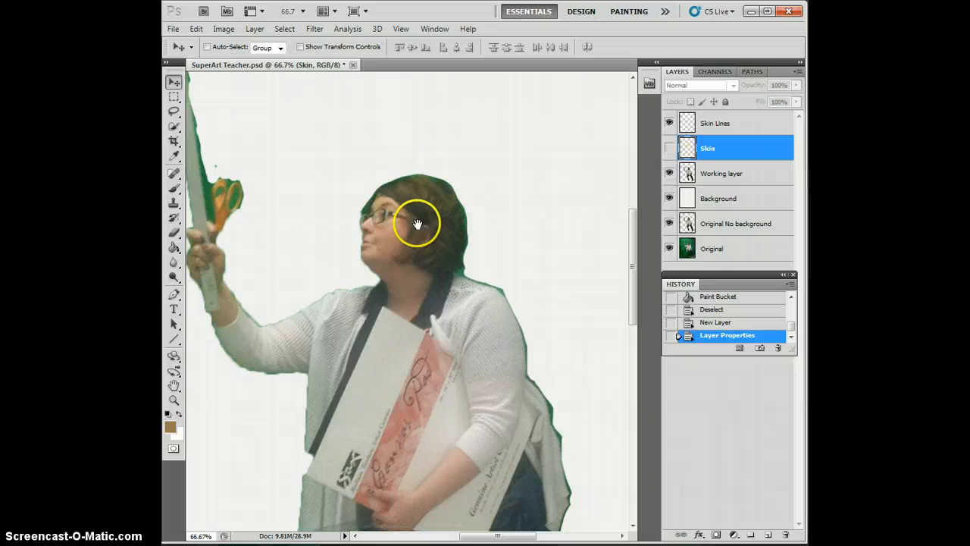
click(174, 189)
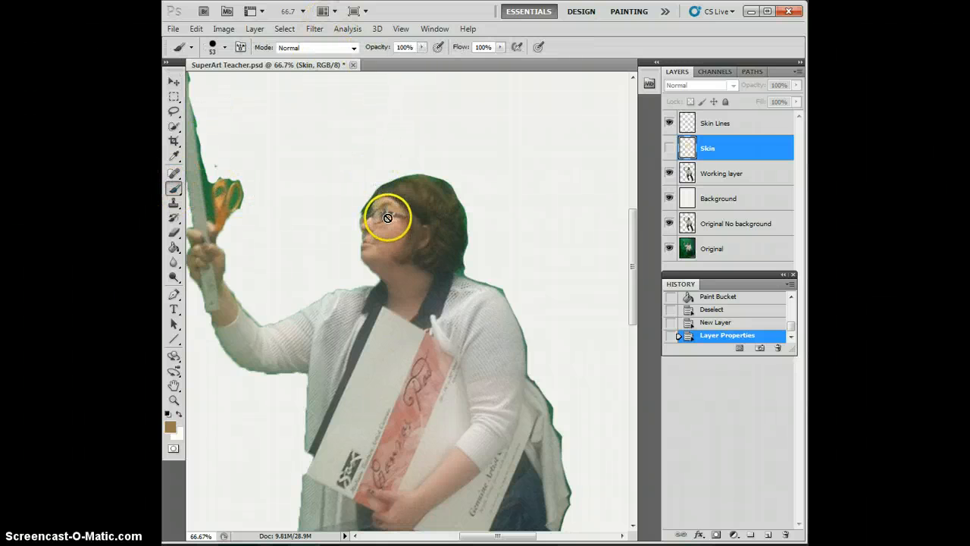
click(706, 124)
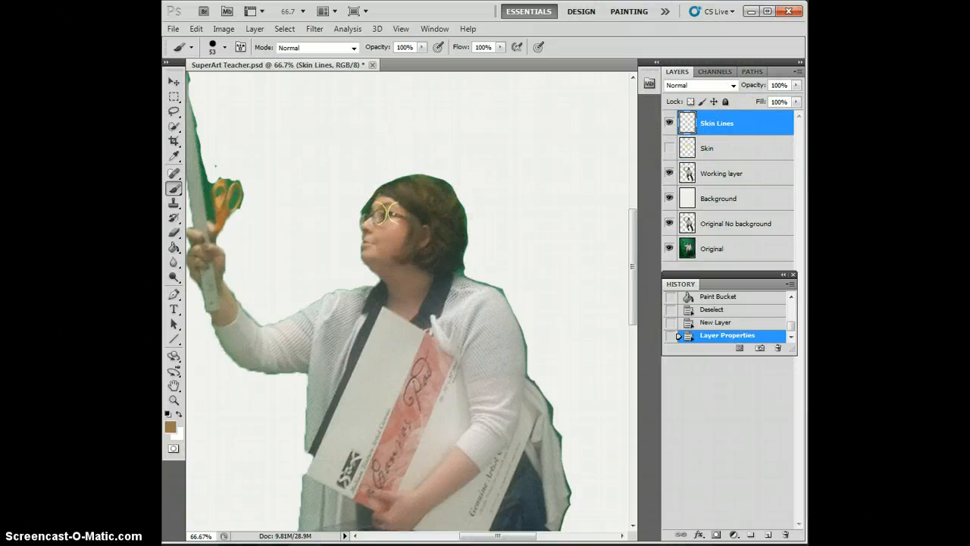
ctrl+click(387, 213)
ctrl+click(387, 213)
ctrl+click(388, 213)
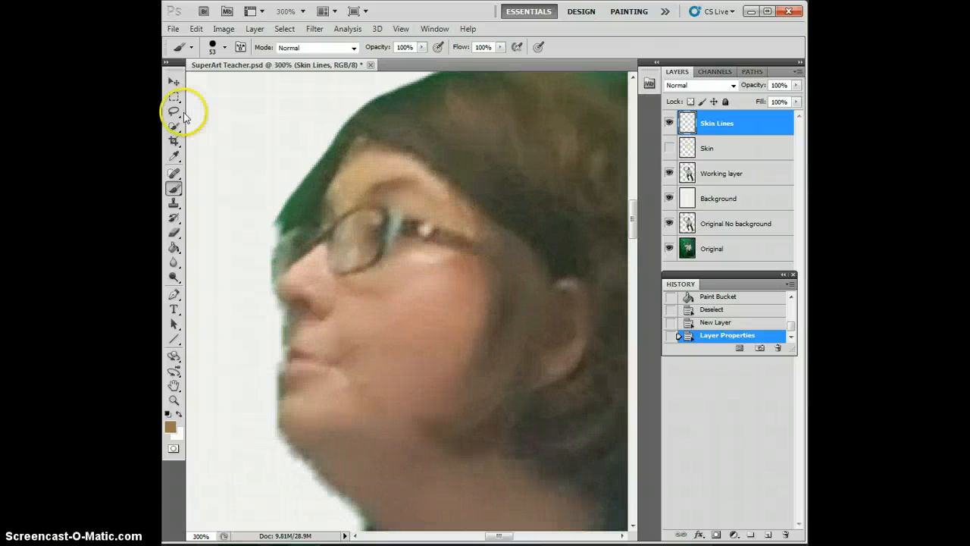
Step: Set the brush to a hard round tip of 4 px with 100% hardness
click(224, 47)
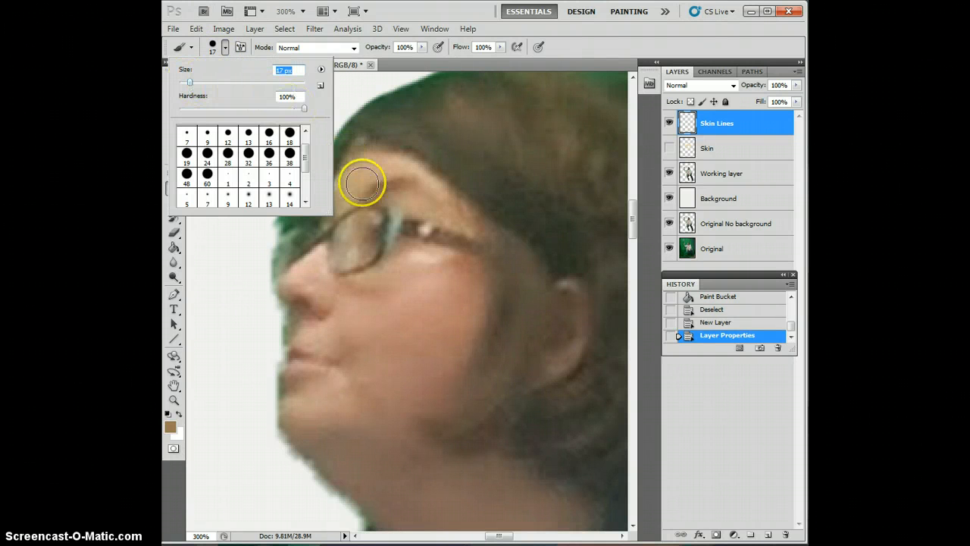
click(187, 137)
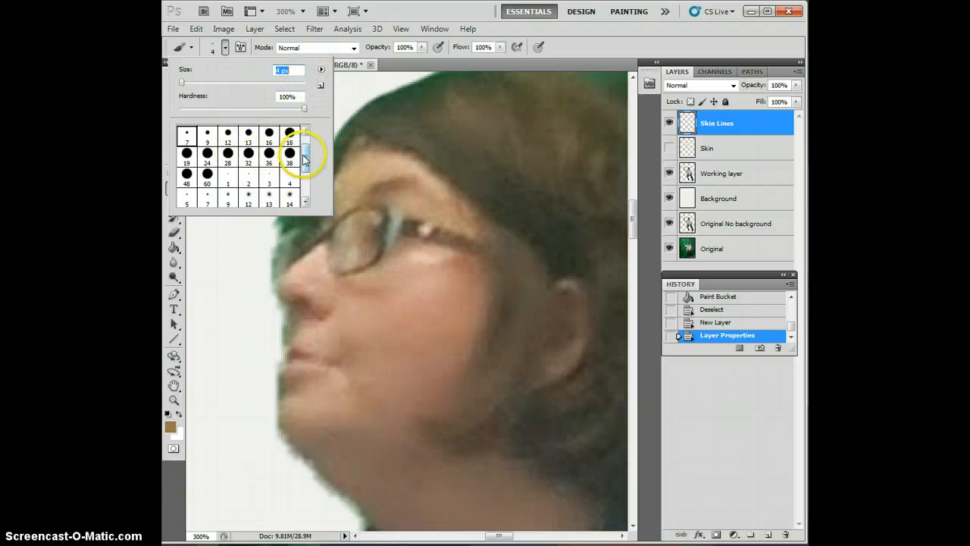
mouse_move(303, 158)
mouse_down()
mouse_move(288, 179)
mouse_move(309, 152)
mouse_up()
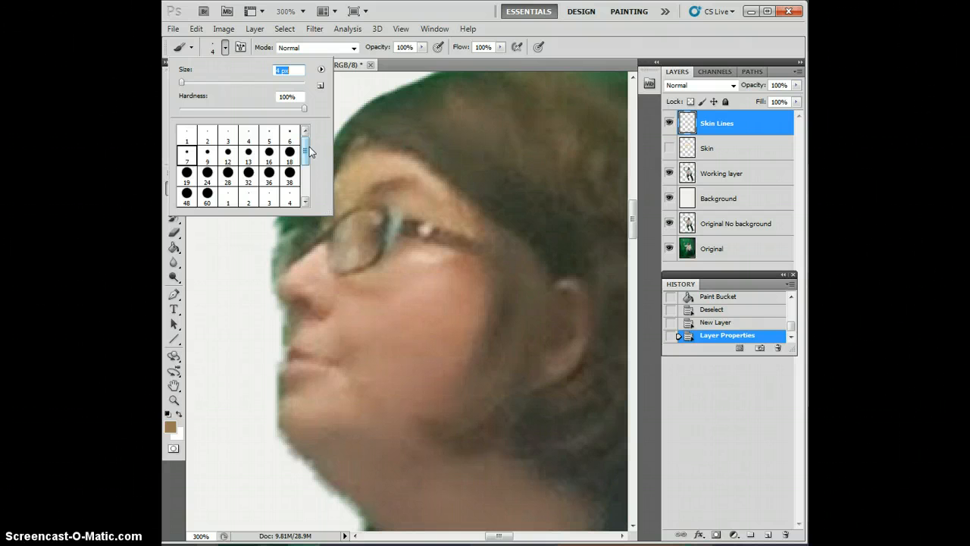
click(314, 153)
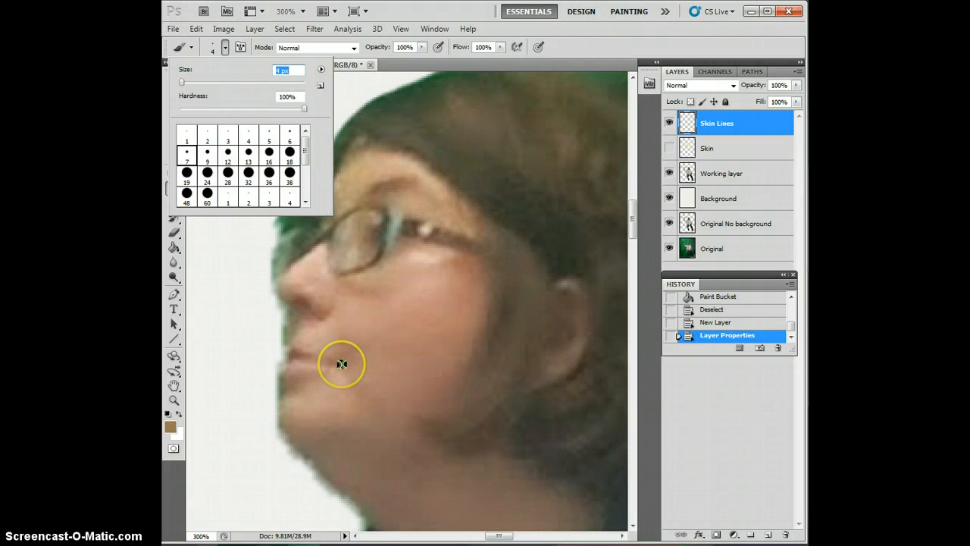
Step: Try to apply a Brightness/Contrast adjustment to the Skin Lines layer
click(284, 29)
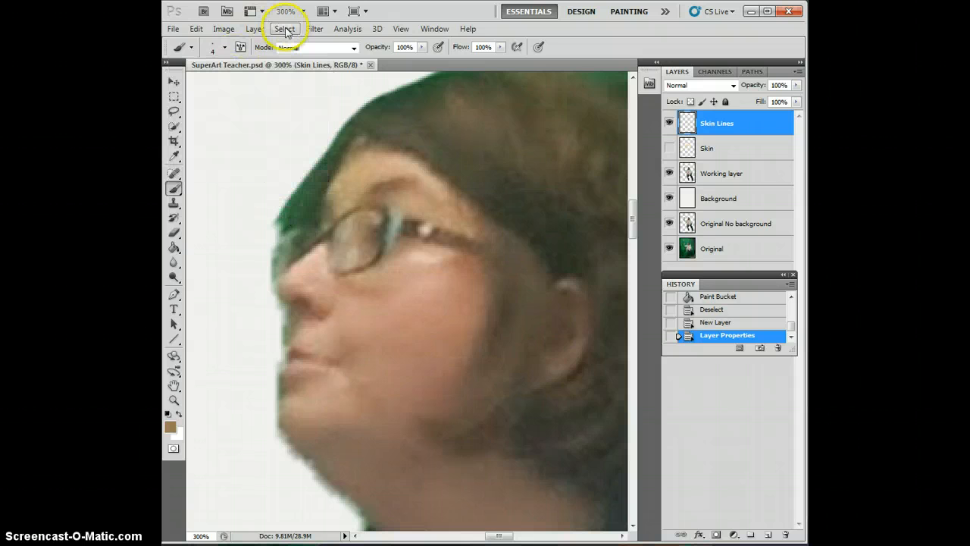
click(285, 29)
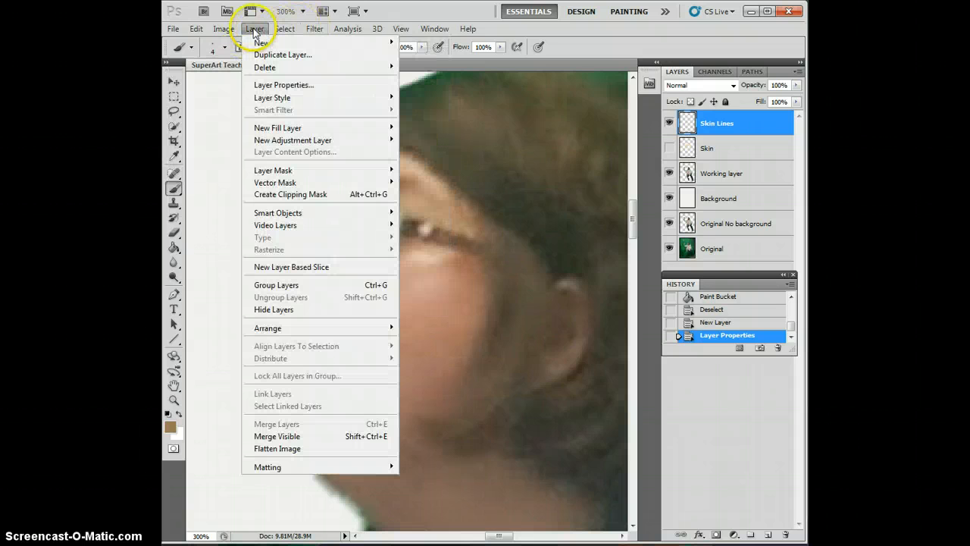
click(255, 29)
click(223, 28)
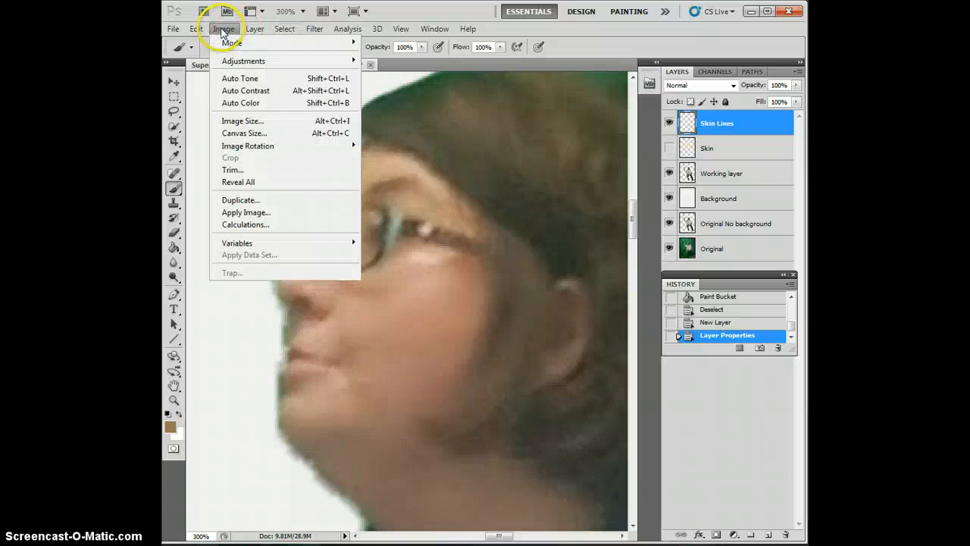
mouse_move(222, 62)
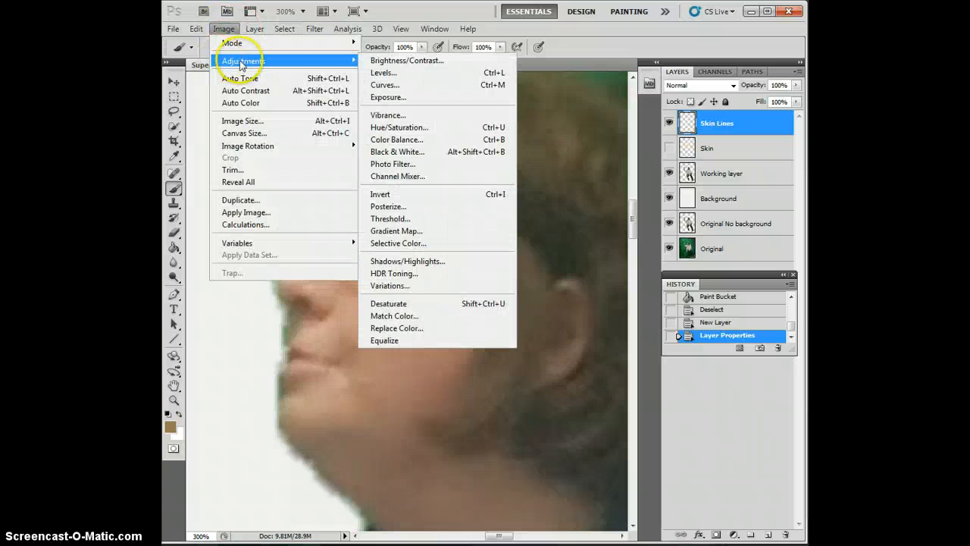
click(381, 64)
click(276, 216)
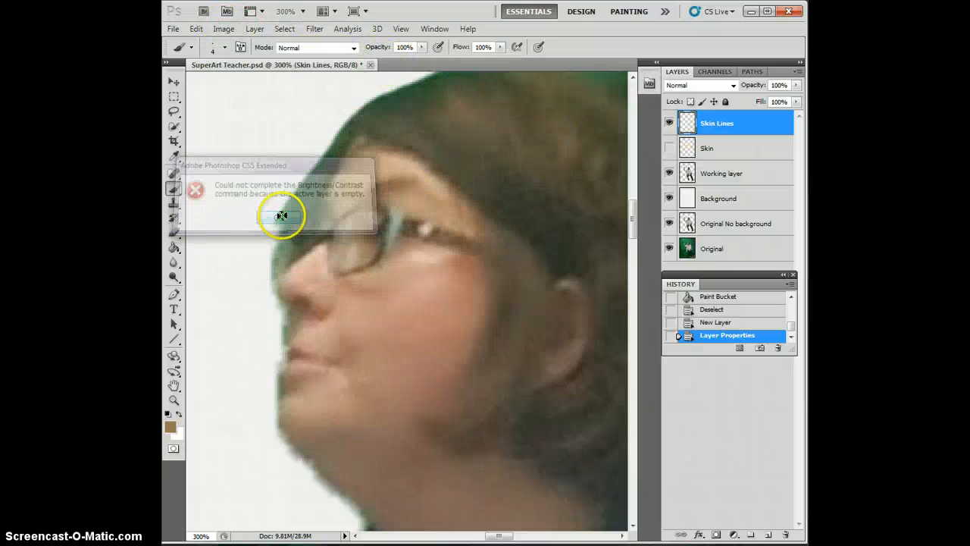
Step: Apply a Brightness/Contrast adjustment to the Working layer with contrast 100 and only a slight brightness change
click(721, 173)
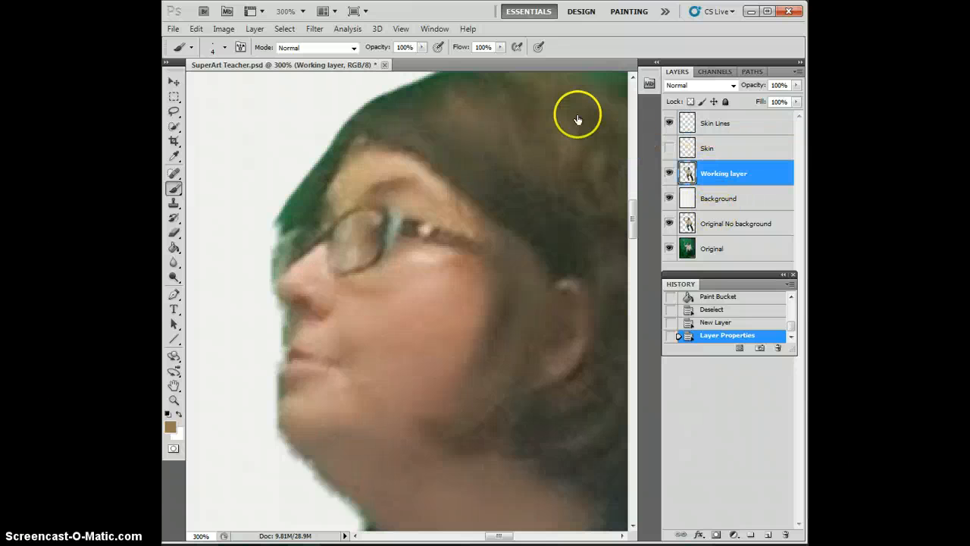
click(223, 29)
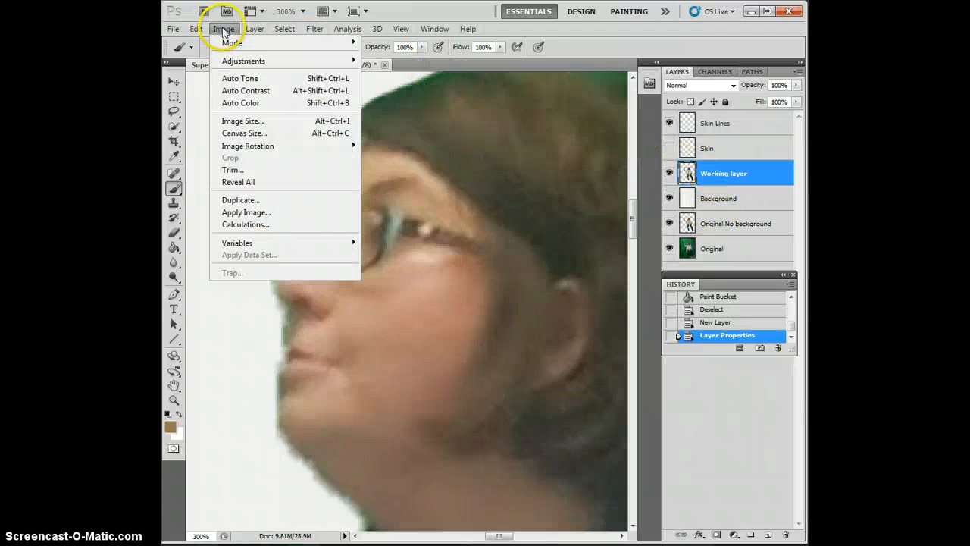
mouse_move(250, 61)
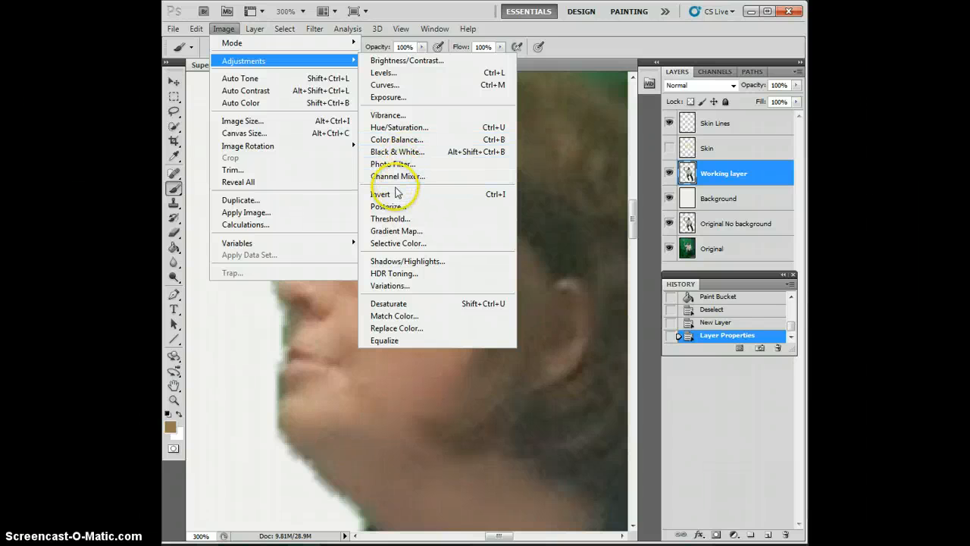
click(409, 67)
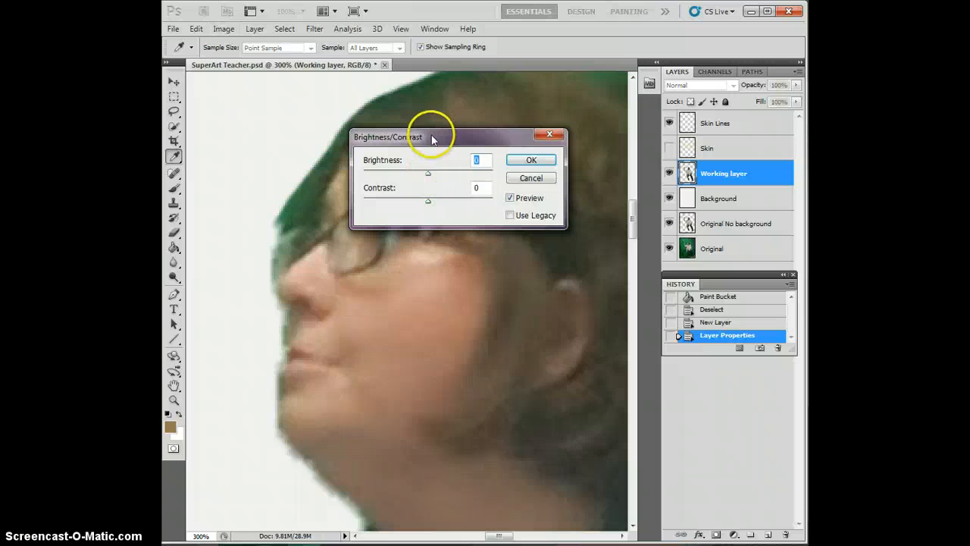
drag(428, 135, 520, 78)
mouse_move(513, 117)
mouse_down()
mouse_move(551, 117)
mouse_move(521, 117)
mouse_move(547, 144)
mouse_move(570, 144)
mouse_up()
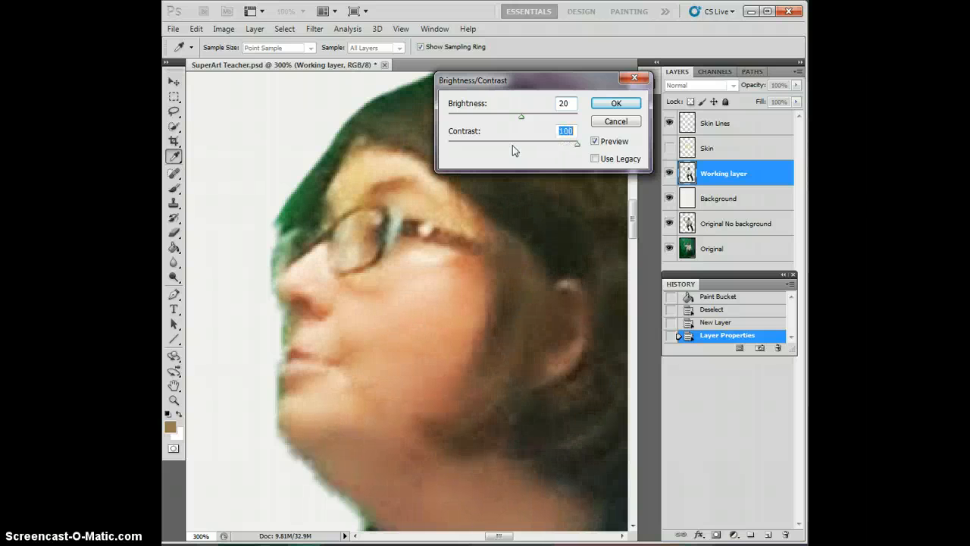
mouse_move(521, 117)
mouse_down()
mouse_move(489, 116)
mouse_move(517, 117)
mouse_up()
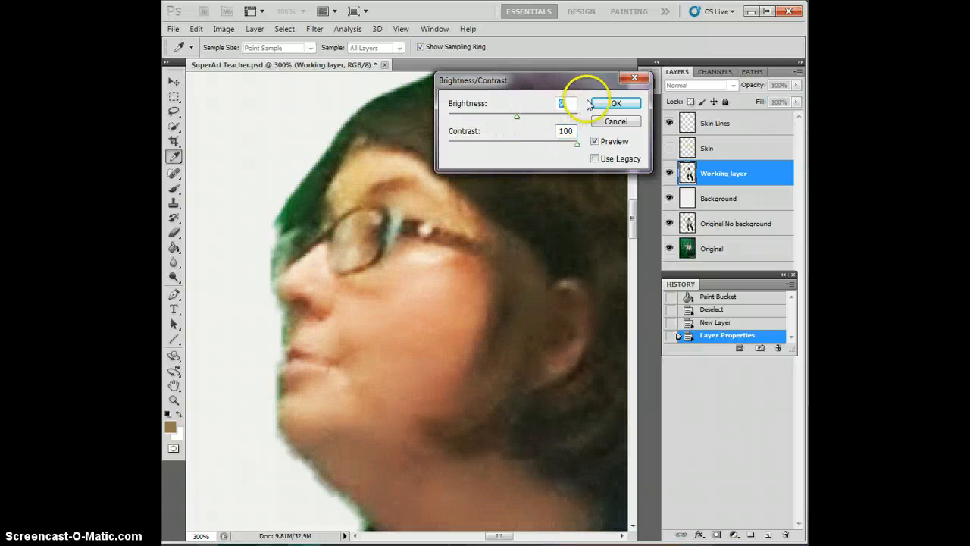
click(614, 103)
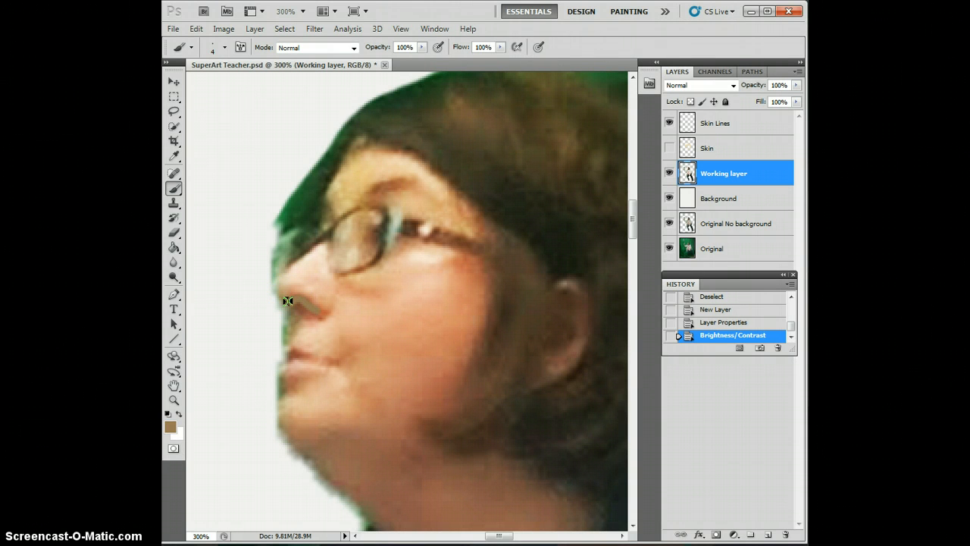
Step: Undo the stray brush stroke on the Working layer, and set a dark brown #594932 foreground color with the Skin Lines layer active
click(288, 301)
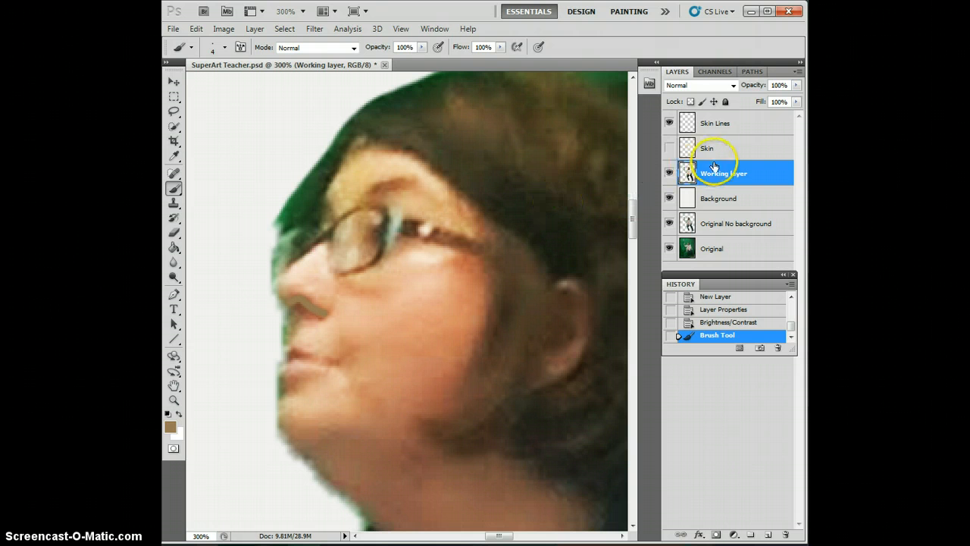
click(718, 324)
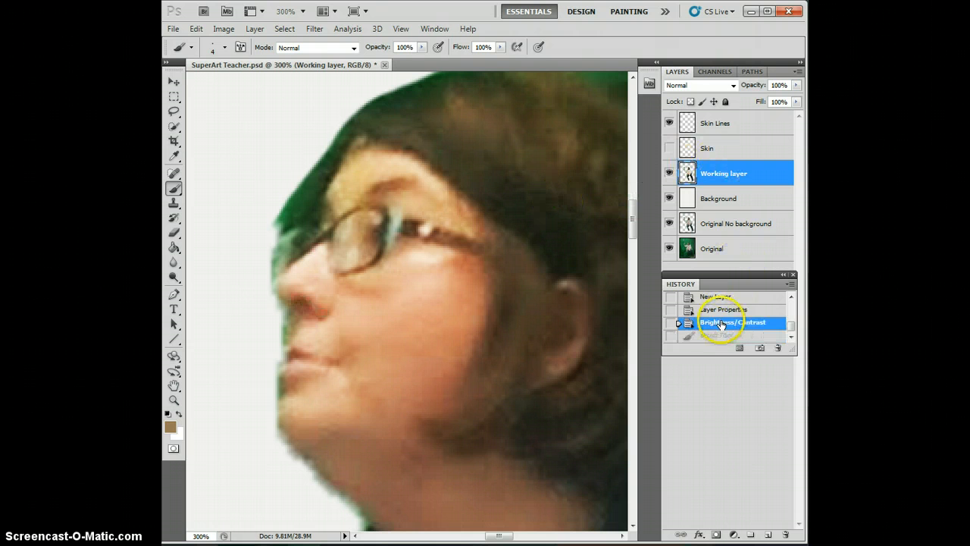
click(714, 127)
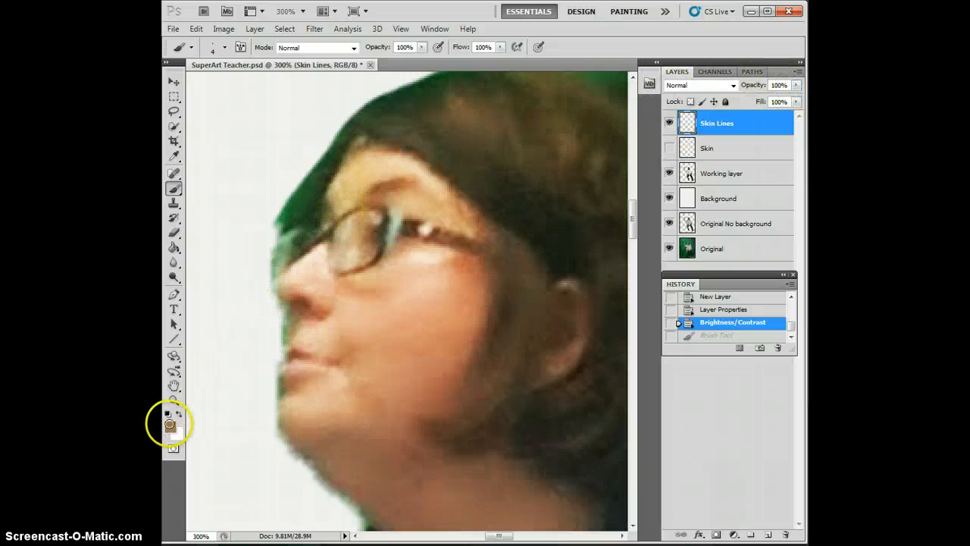
click(169, 422)
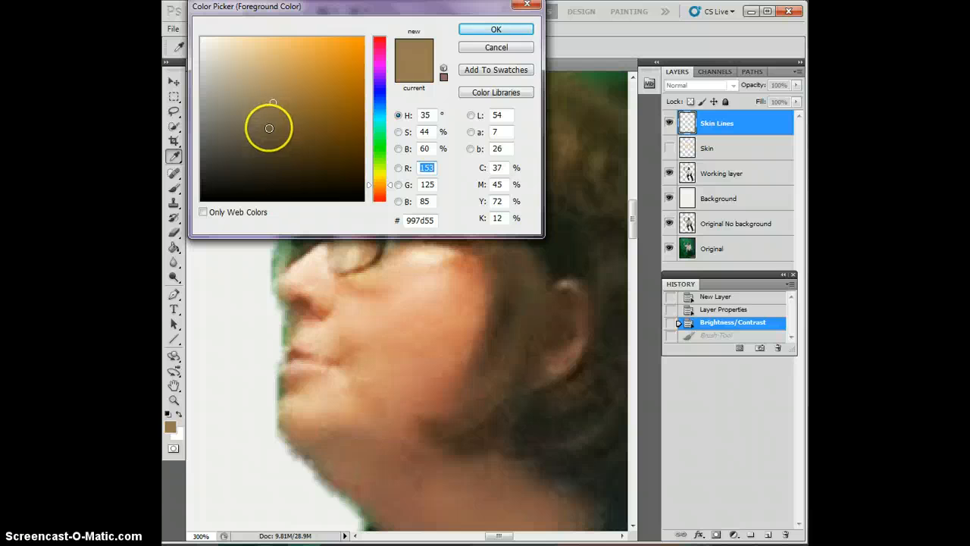
click(271, 144)
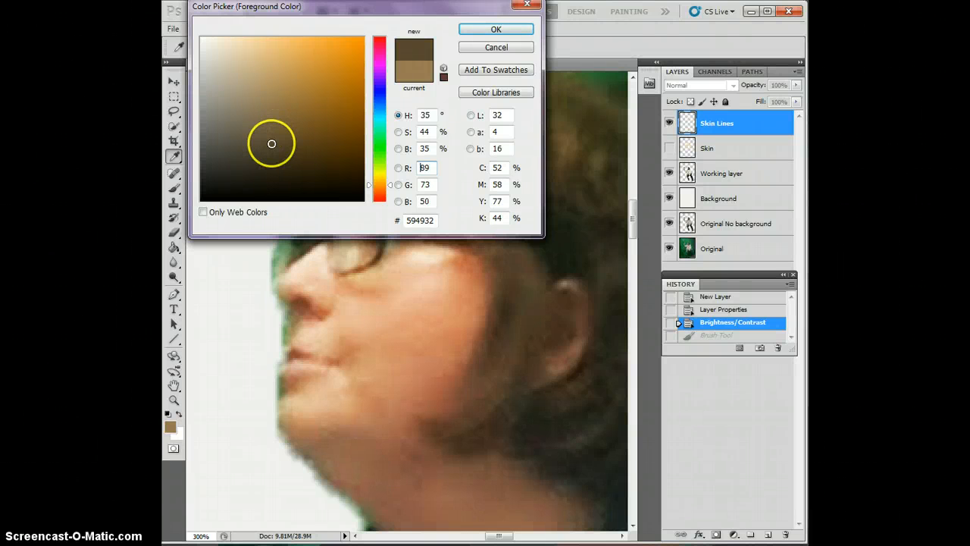
click(470, 32)
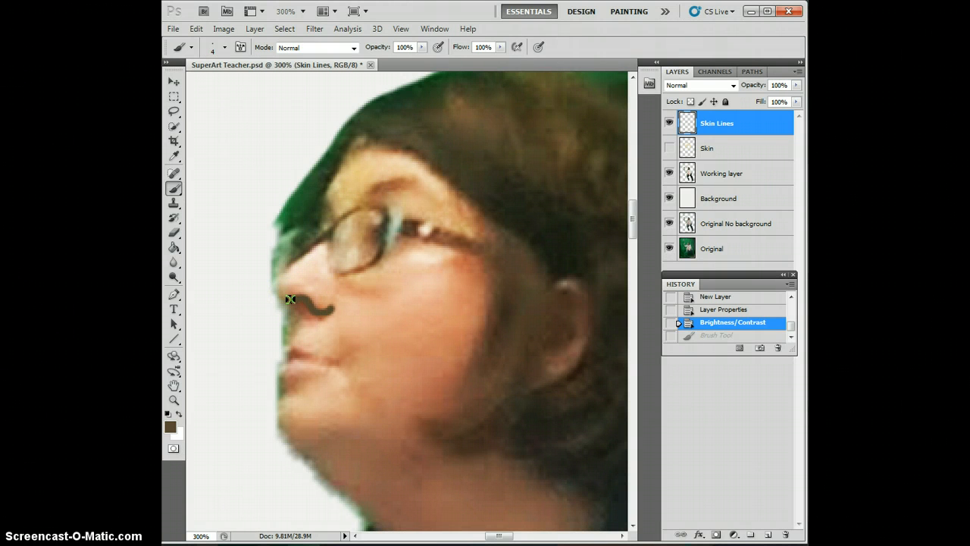
Step: Undo a trial stroke painted under the nose and reduce the brush size to 1 px
drag(290, 299, 289, 300)
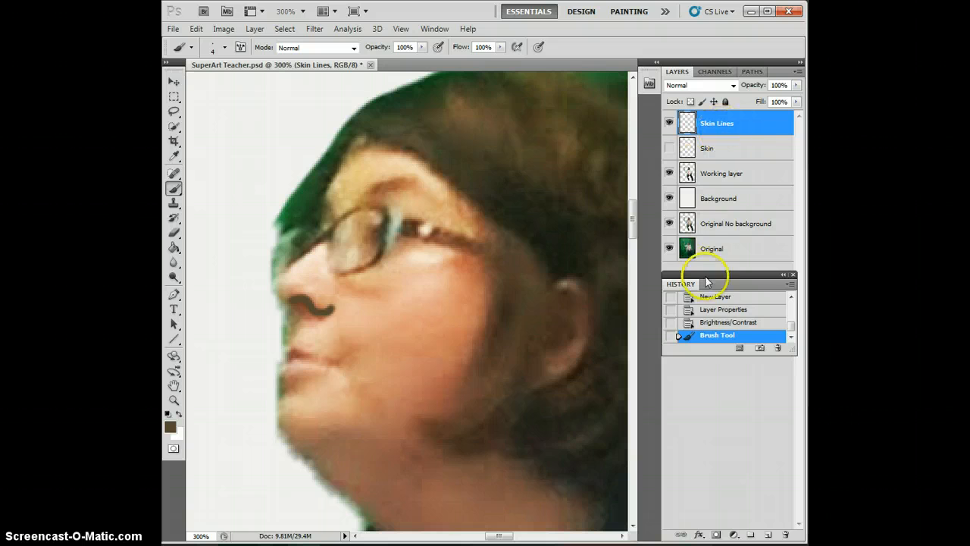
click(707, 322)
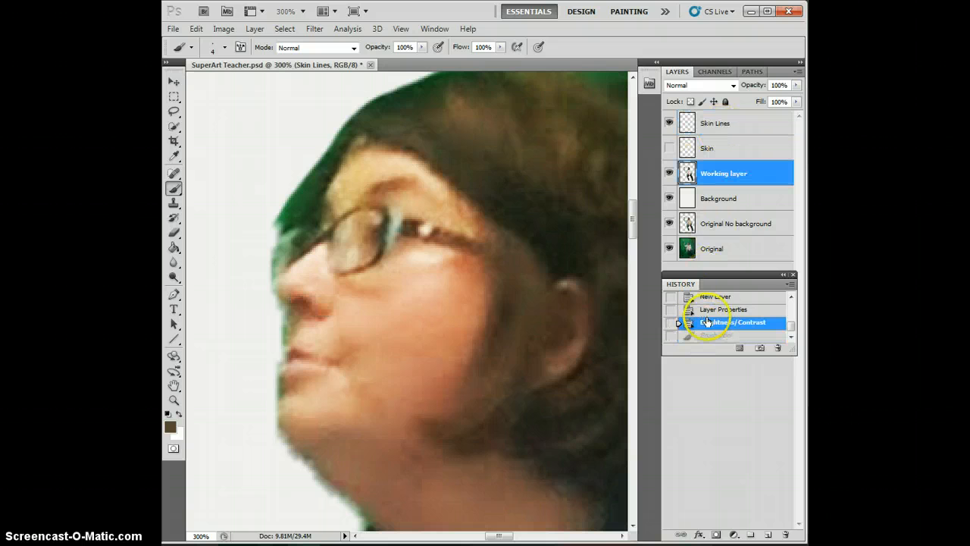
click(223, 48)
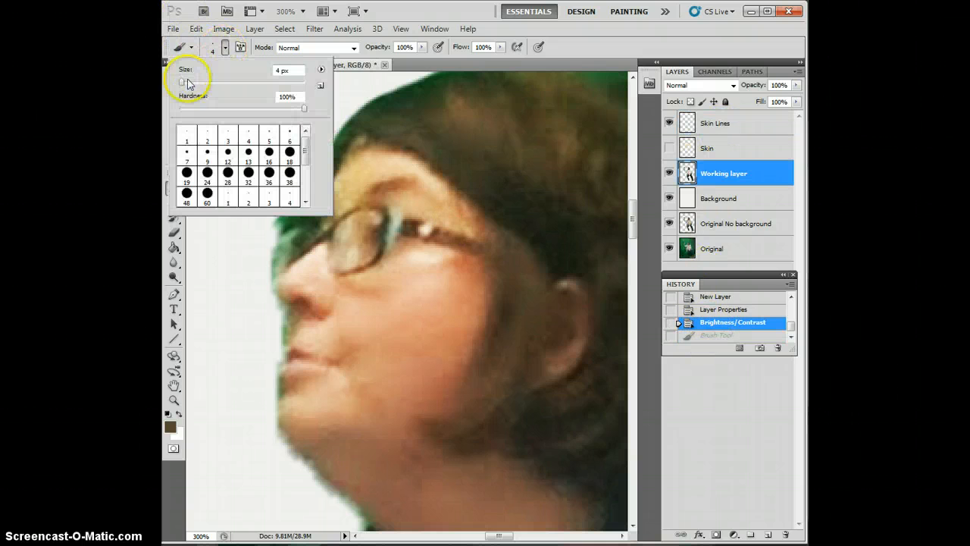
drag(182, 86, 183, 88)
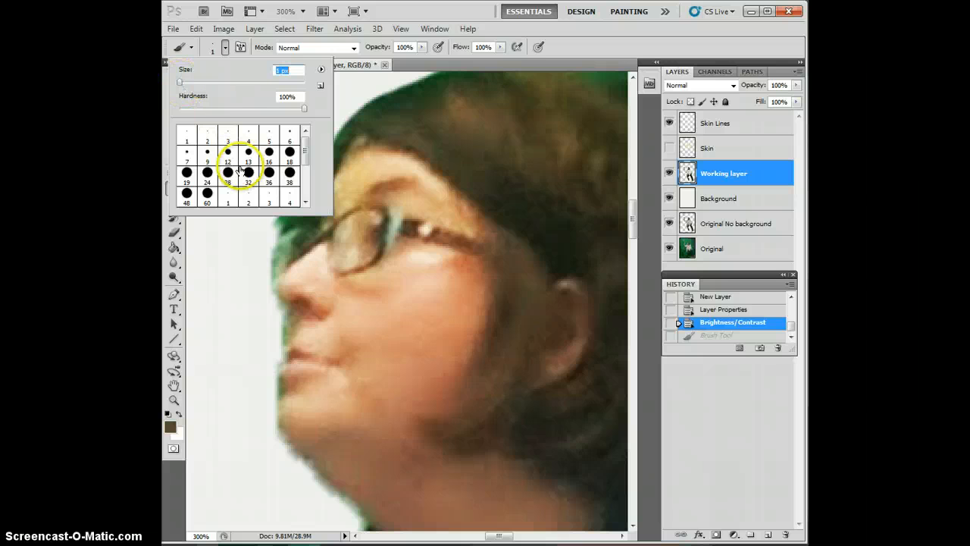
Step: Try to outline the nose, mouth and ear with freehand 1 px brush strokes, and revert to the state after the Brightness/Contrast adjustment
click(281, 276)
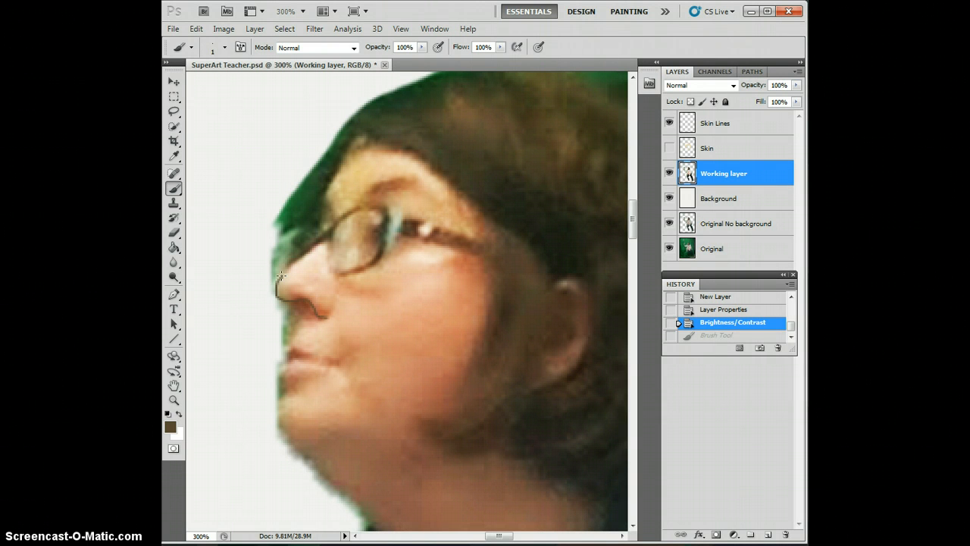
drag(332, 304, 334, 315)
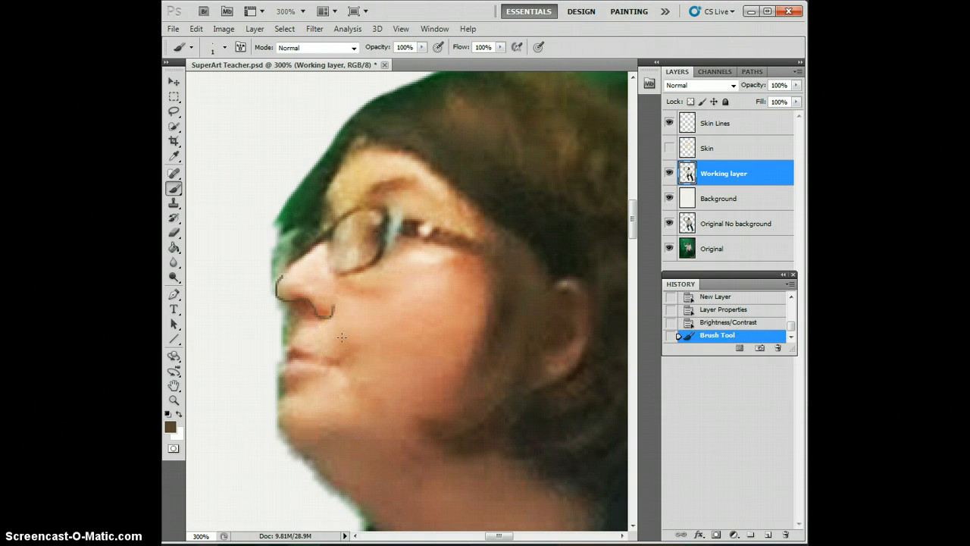
drag(341, 368, 335, 362)
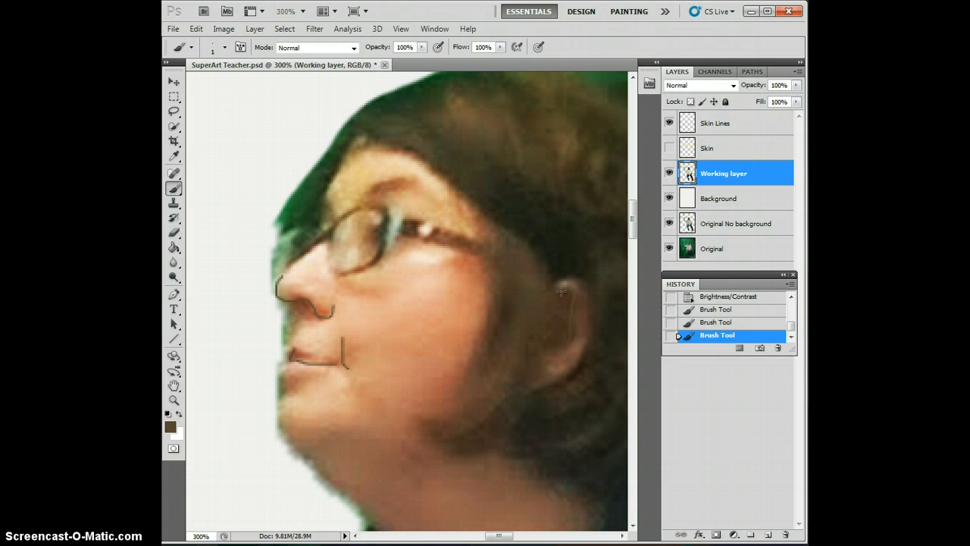
drag(544, 354, 568, 279)
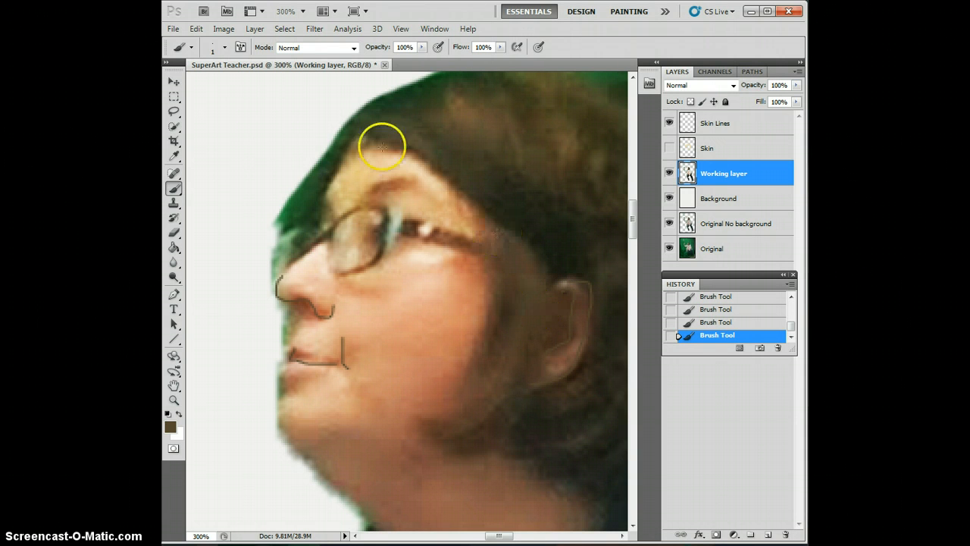
scroll(392, 130, down, 3)
scroll(363, 224, down, 3)
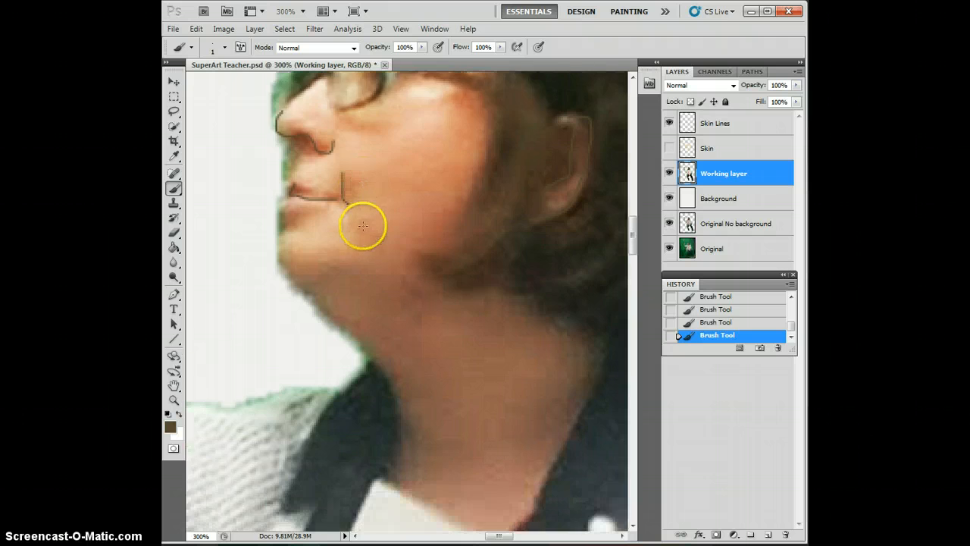
scroll(361, 232, up, 4)
scroll(362, 236, up, 1)
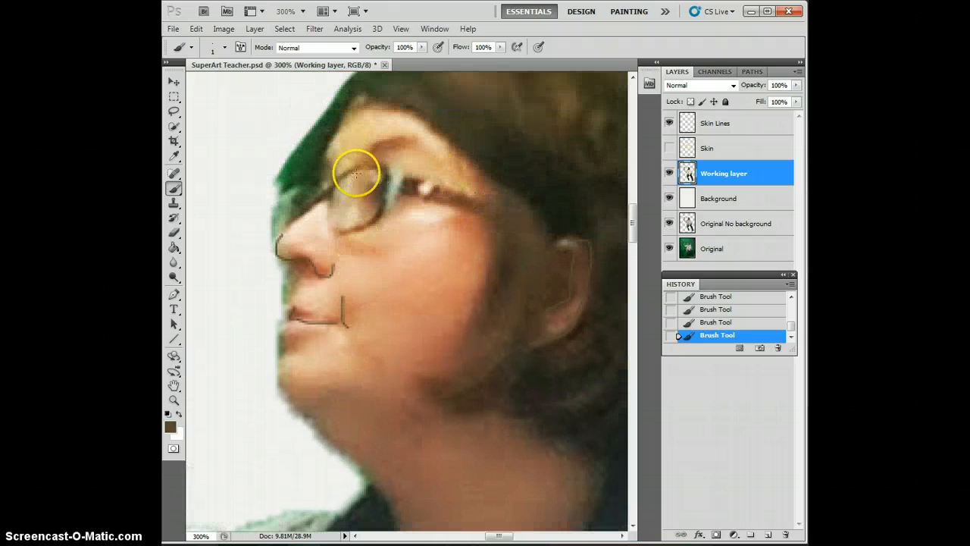
drag(354, 168, 326, 186)
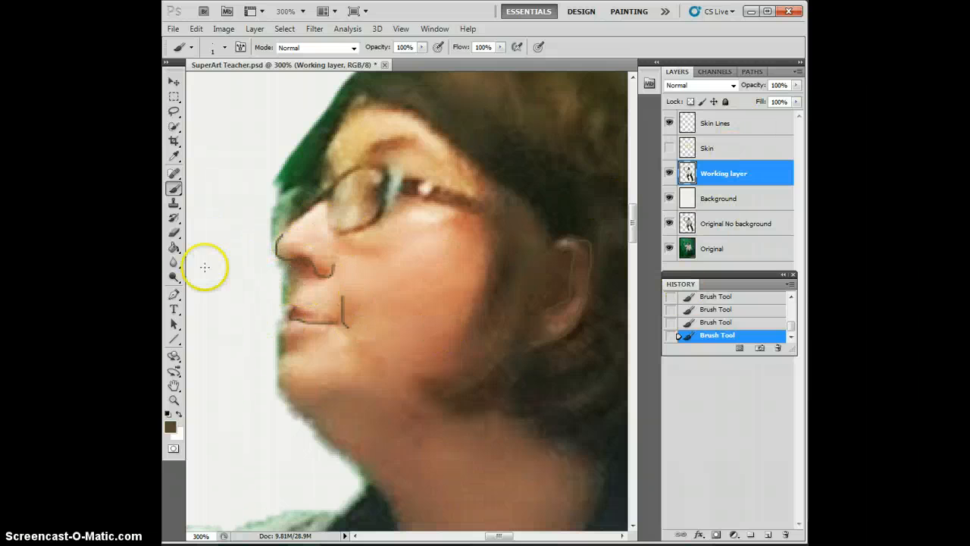
scroll(733, 322, up, 3)
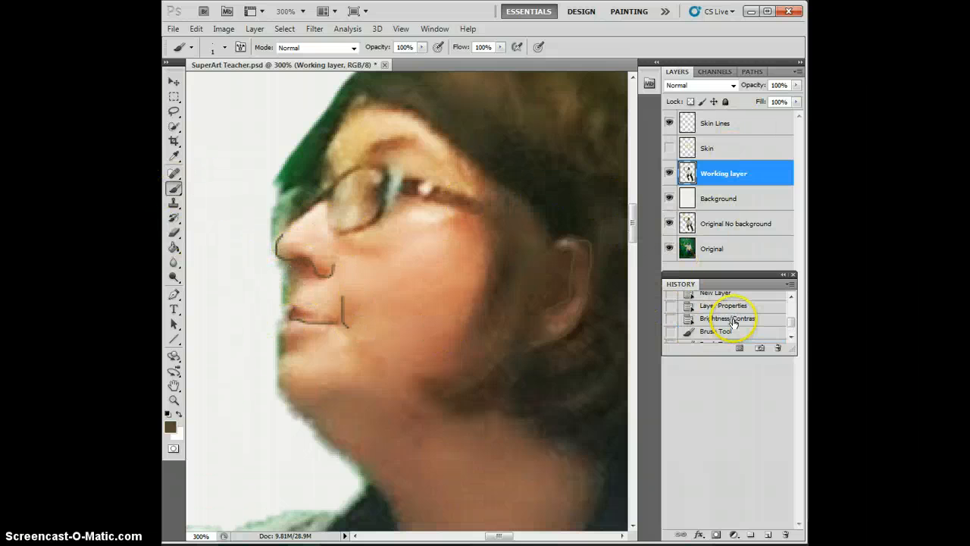
click(716, 319)
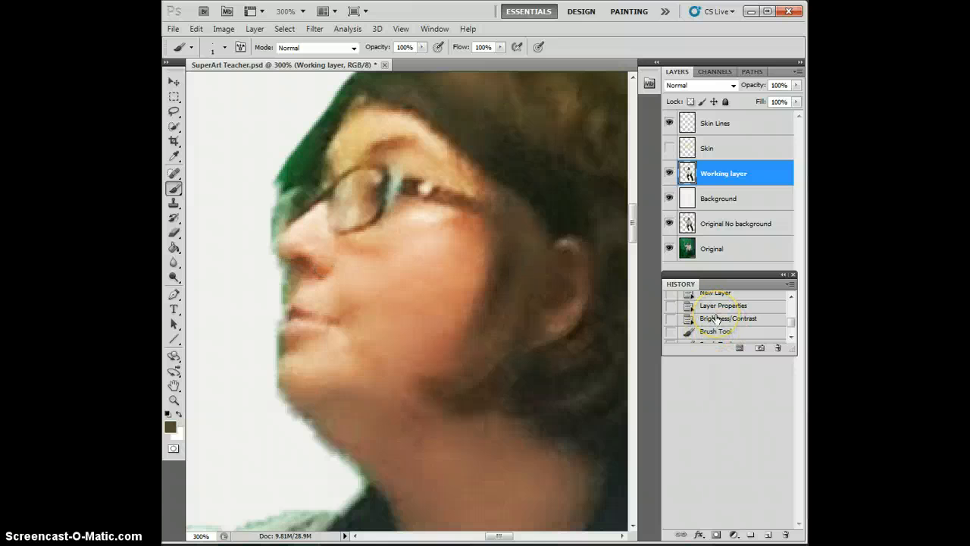
Step: Draw a curved Pen tool path from the tip of the nose along its underside to the base of the nostril
click(173, 294)
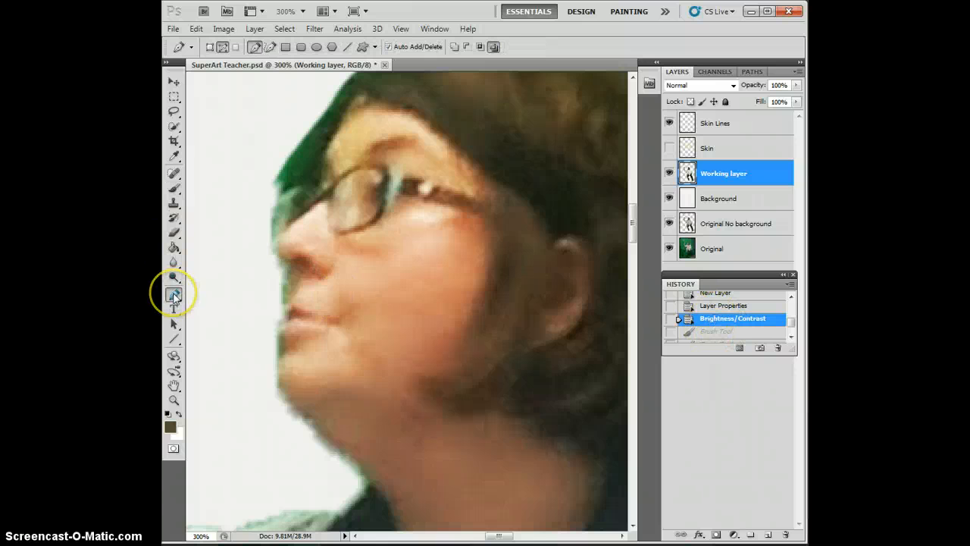
right_click(174, 295)
click(207, 289)
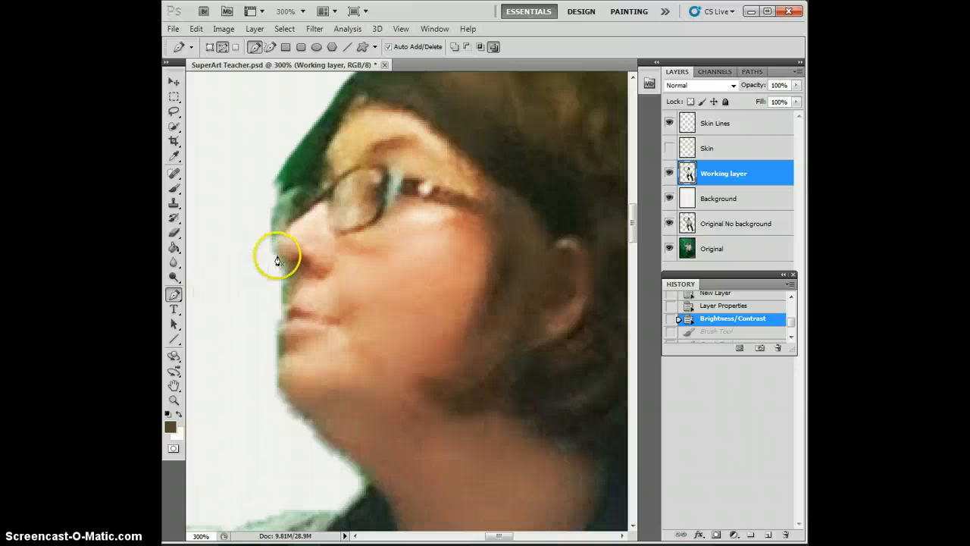
click(280, 255)
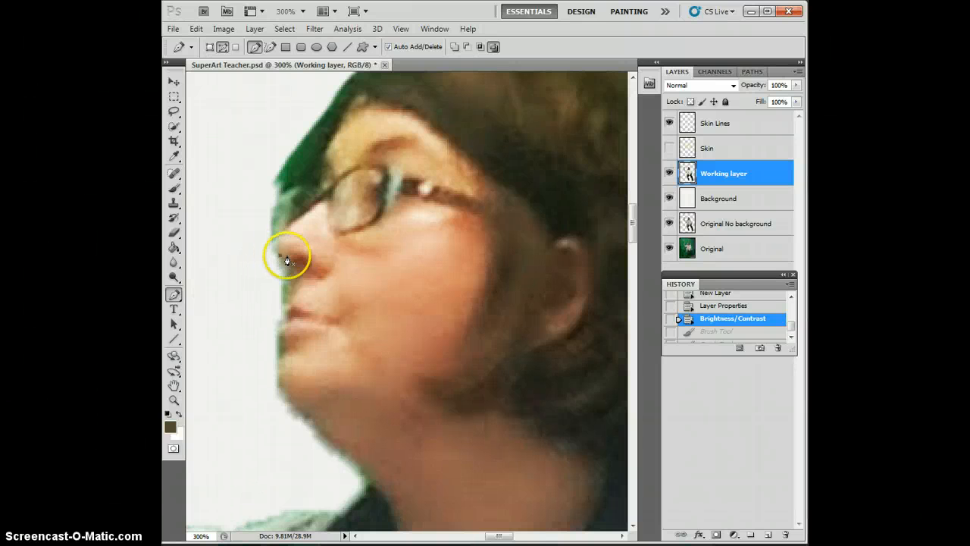
mouse_move(301, 254)
mouse_down()
mouse_move(315, 247)
mouse_move(305, 266)
mouse_up()
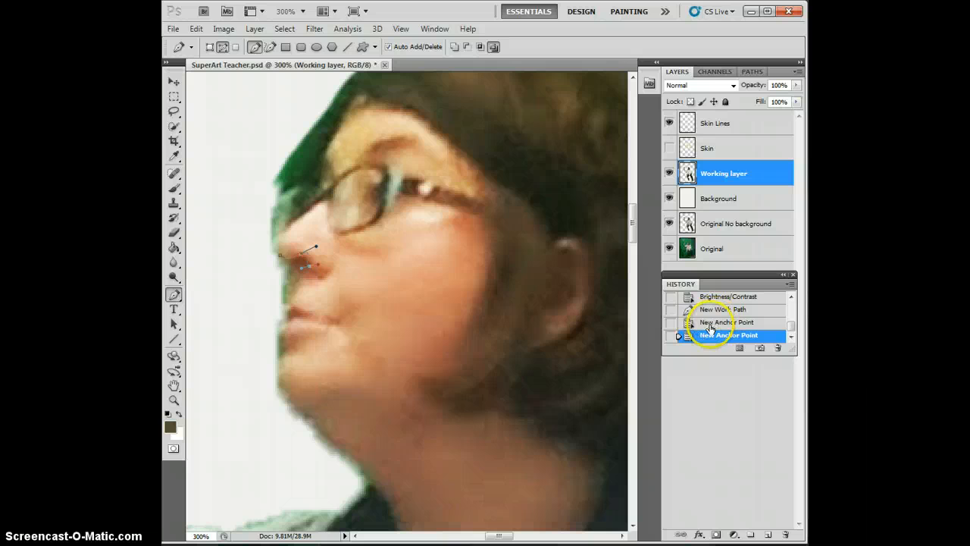
click(701, 322)
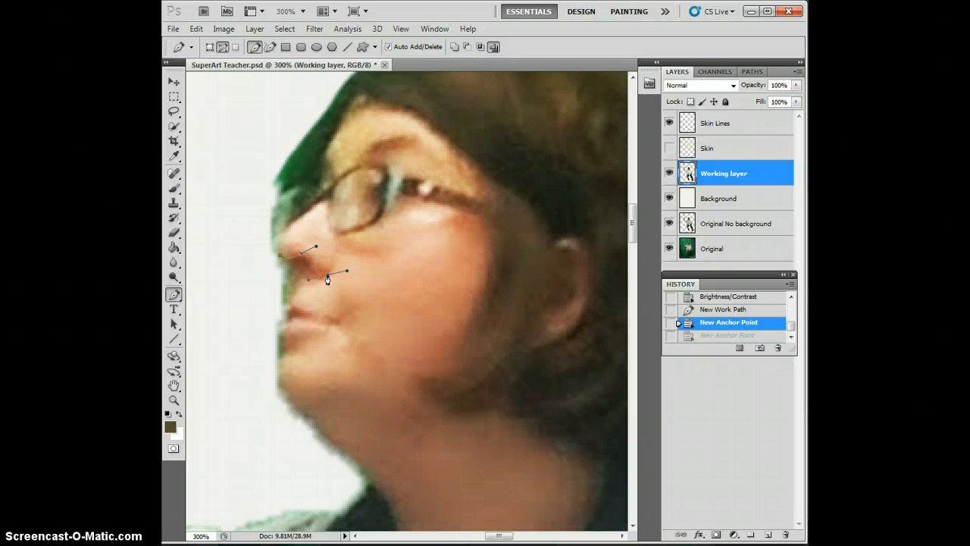
drag(347, 270, 346, 251)
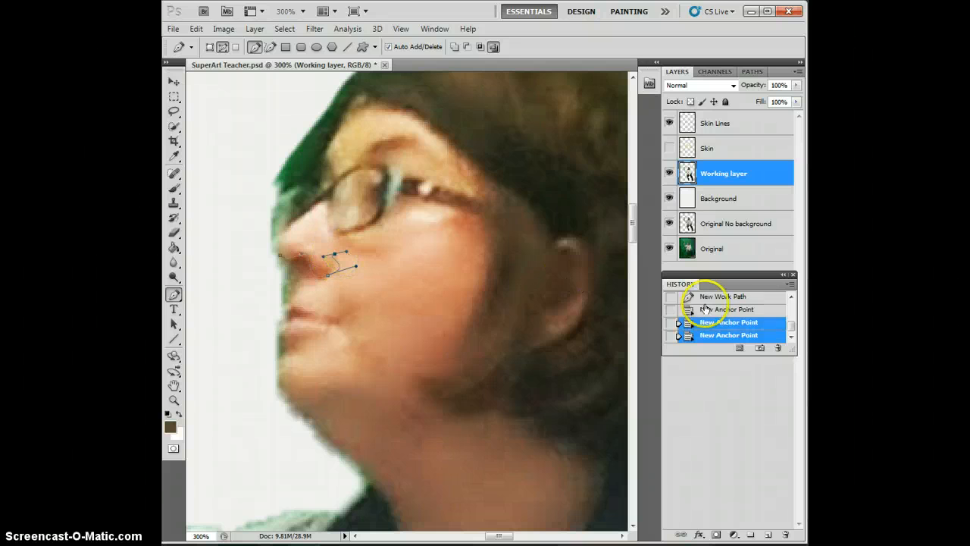
click(705, 323)
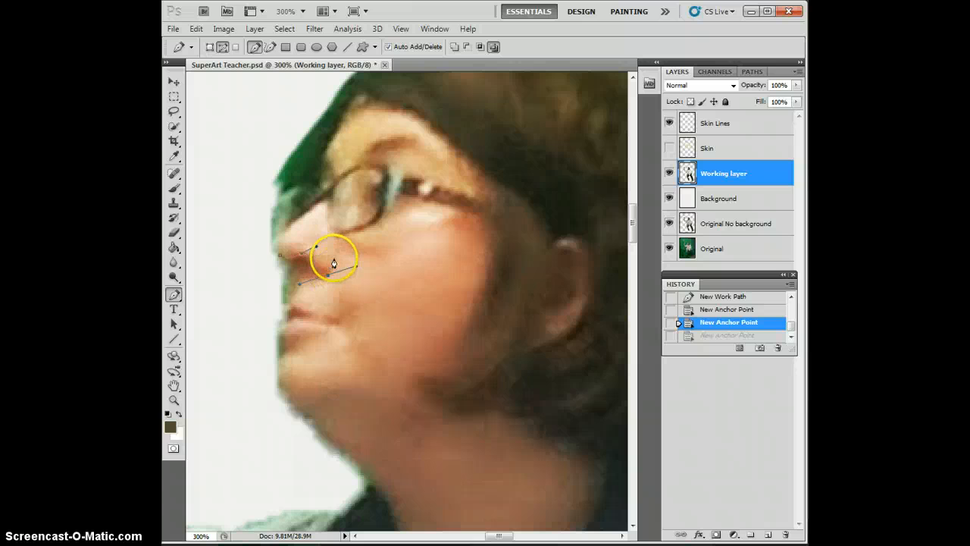
Step: Extend the path up the back edge of the nostril and adjust its anchor point and handles to follow the curve
drag(335, 259, 334, 262)
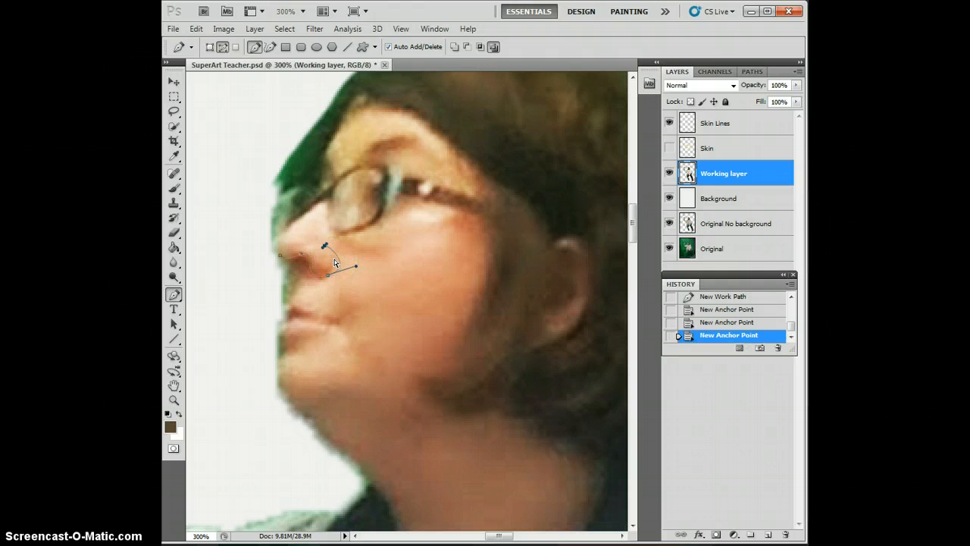
click(336, 251)
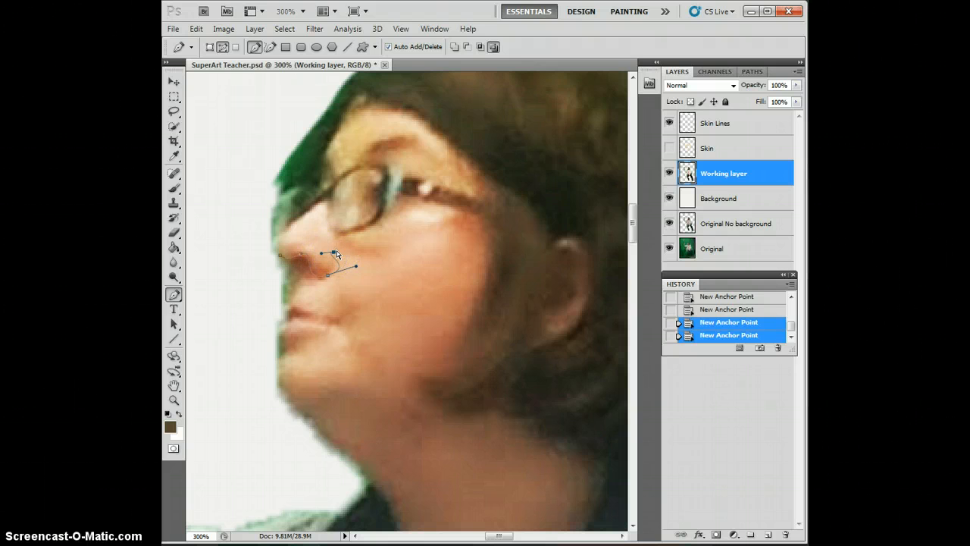
mouse_move(339, 248)
mouse_down()
mouse_move(322, 257)
mouse_move(334, 251)
mouse_up()
mouse_move(356, 267)
mouse_down()
mouse_move(349, 257)
mouse_move(344, 274)
mouse_move(326, 239)
mouse_move(323, 247)
mouse_up()
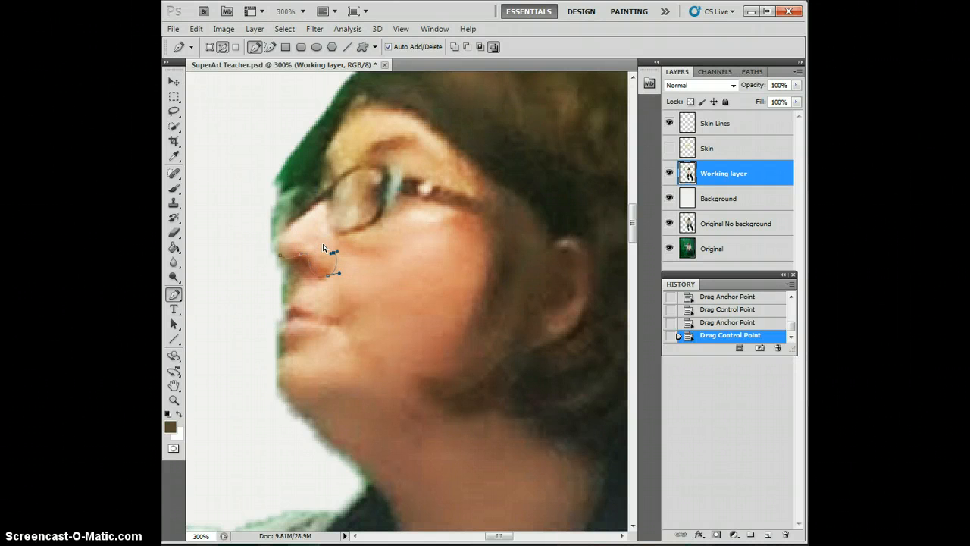
drag(337, 250, 338, 252)
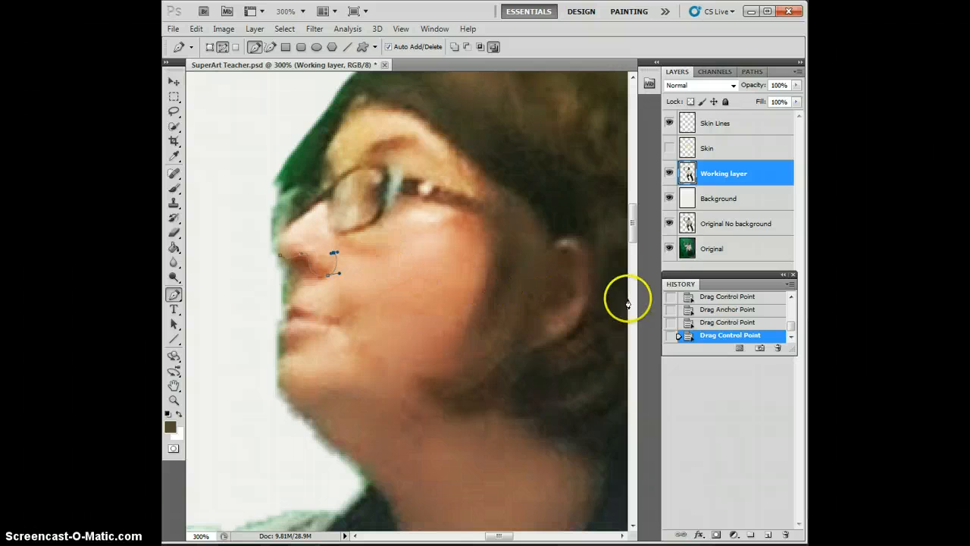
Step: Stroke the nose work path with the Brush and no simulated pressure, and create a new empty path
click(759, 71)
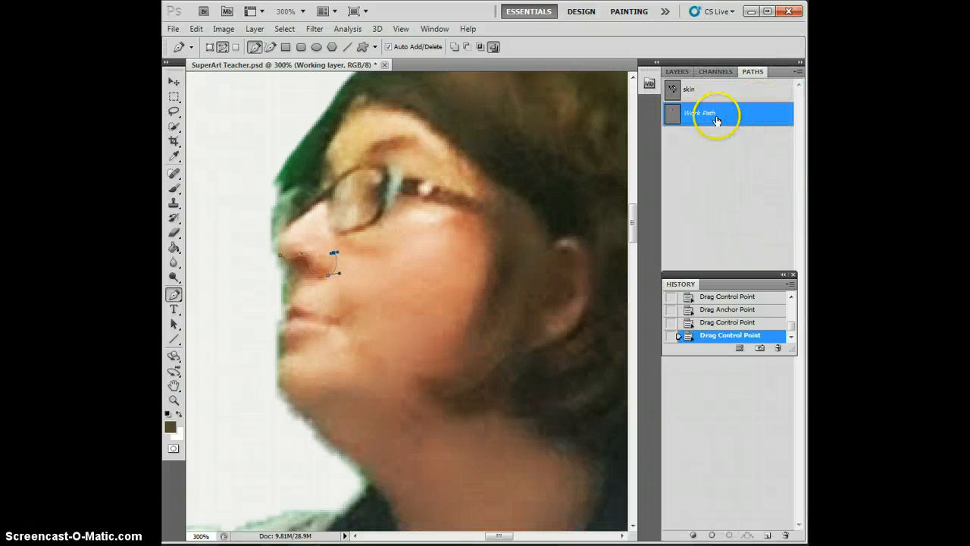
right_click(717, 117)
click(702, 194)
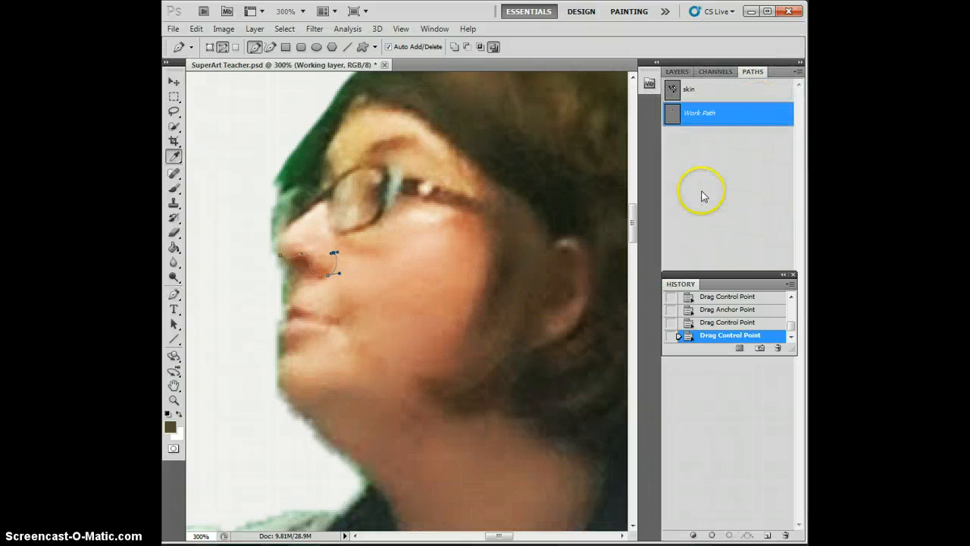
click(326, 194)
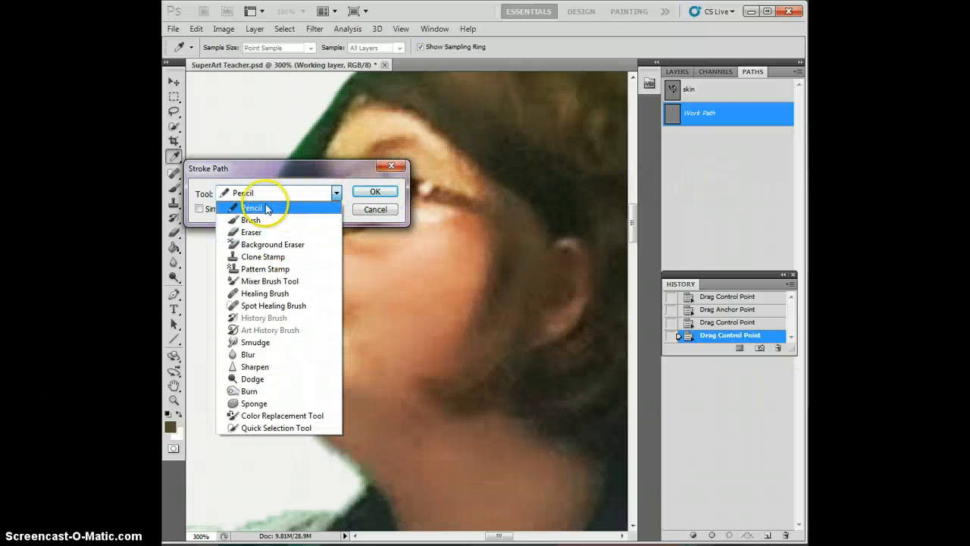
click(270, 221)
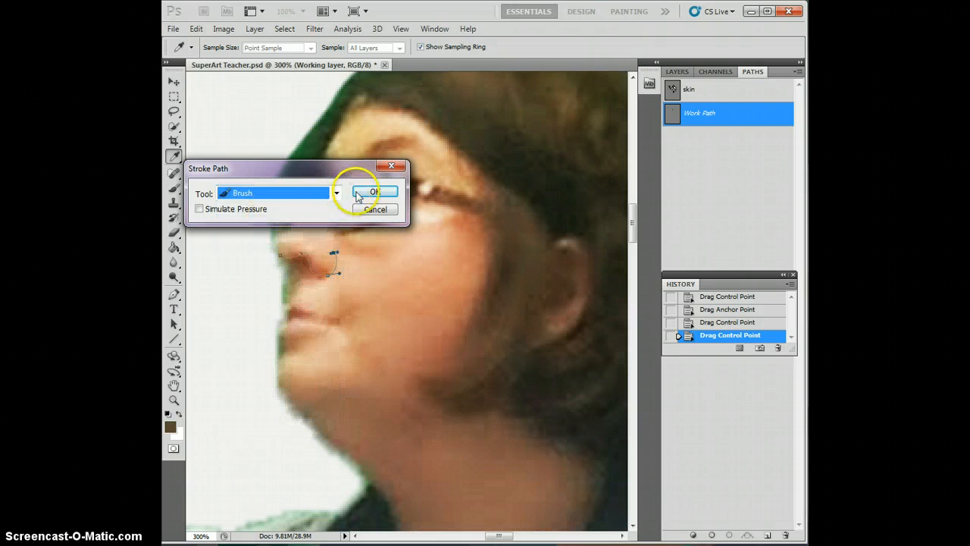
drag(390, 165, 570, 106)
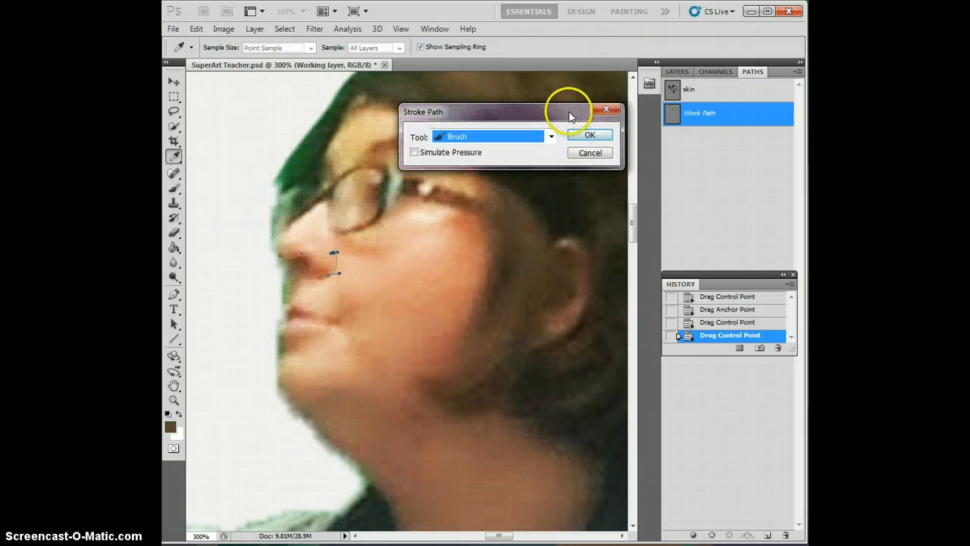
click(580, 134)
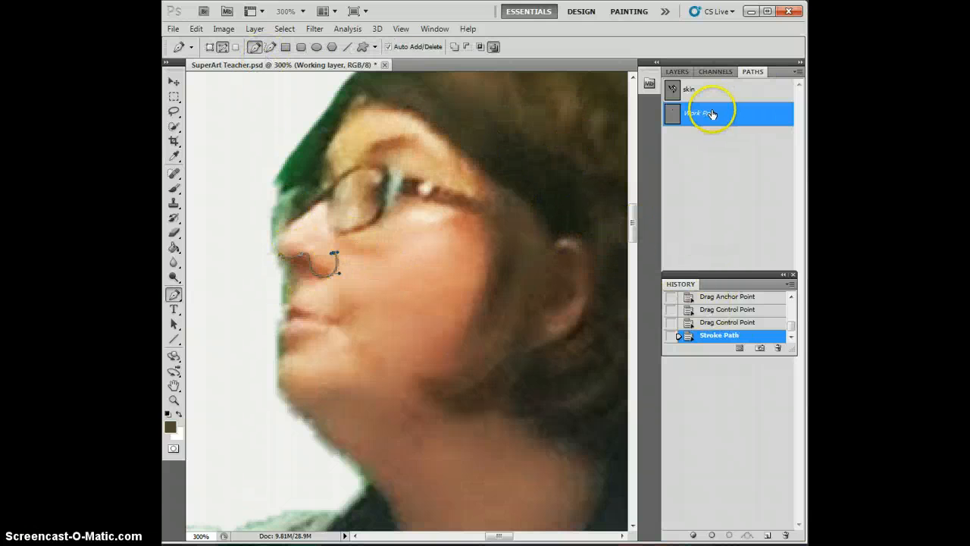
click(767, 535)
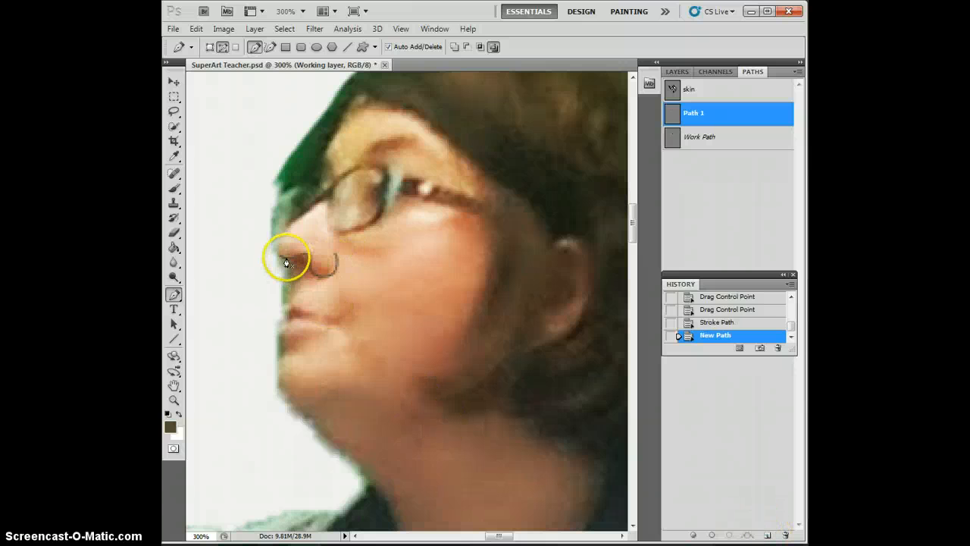